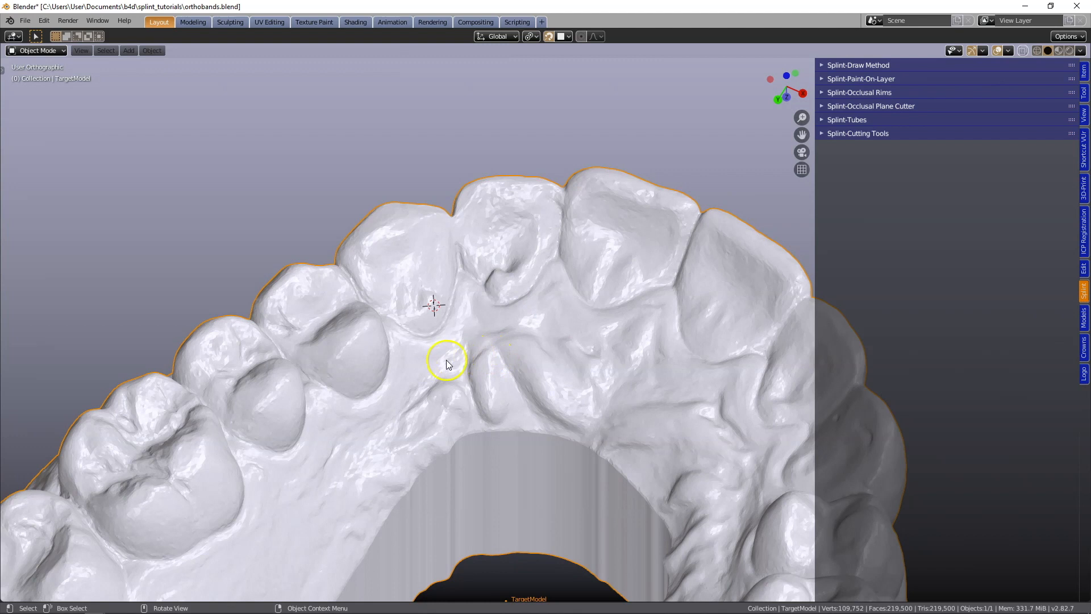
Select the dental arch model and name it as the target model for the Paint-On-Layer workflow
middle_drag(446, 359, 422, 374)
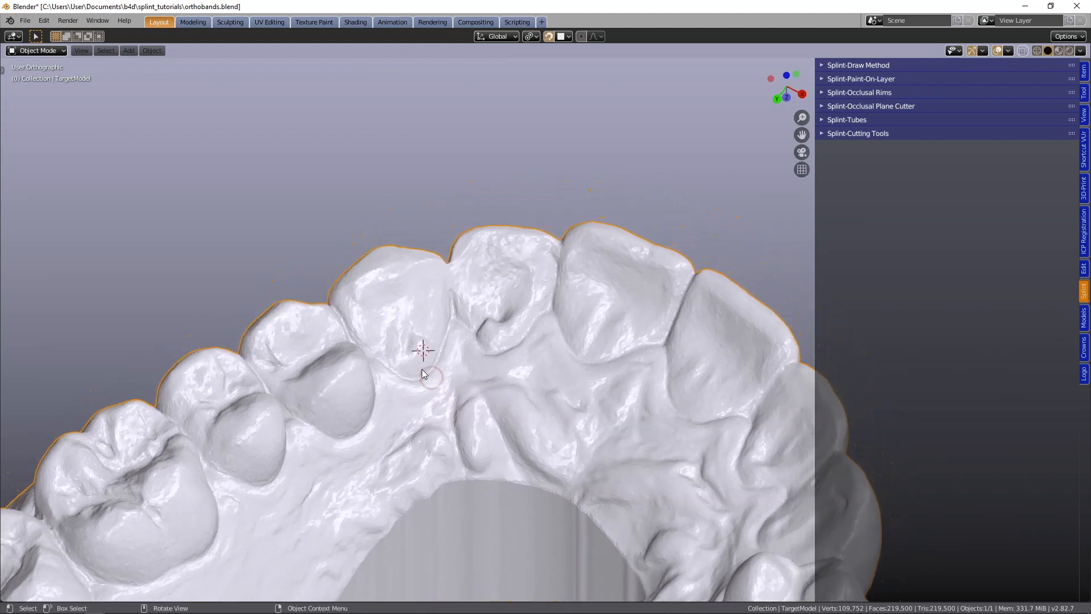
scroll(423, 374, up, 2)
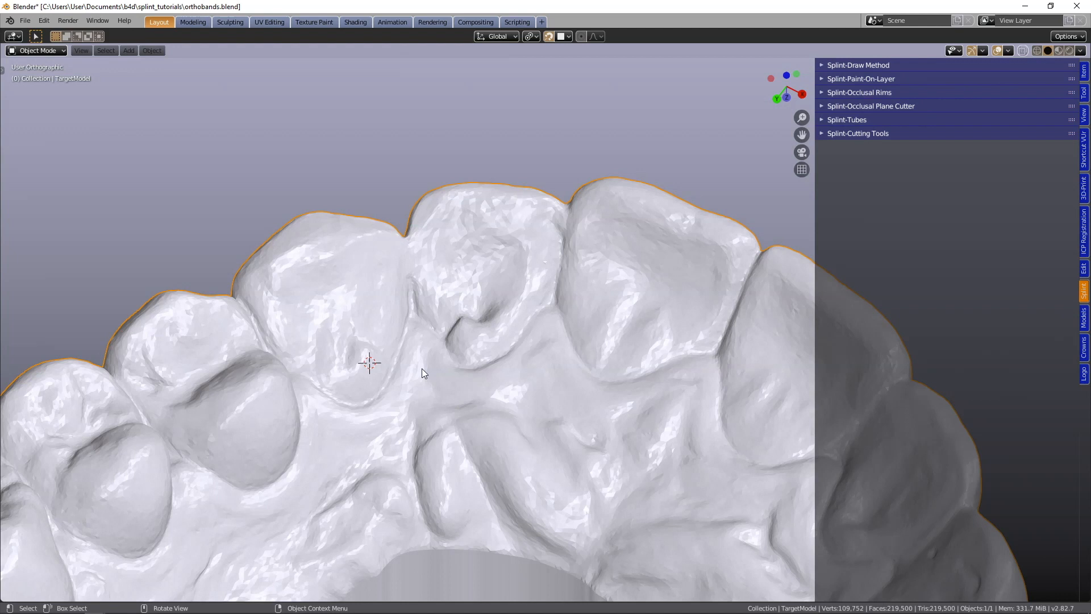
click(342, 344)
click(821, 78)
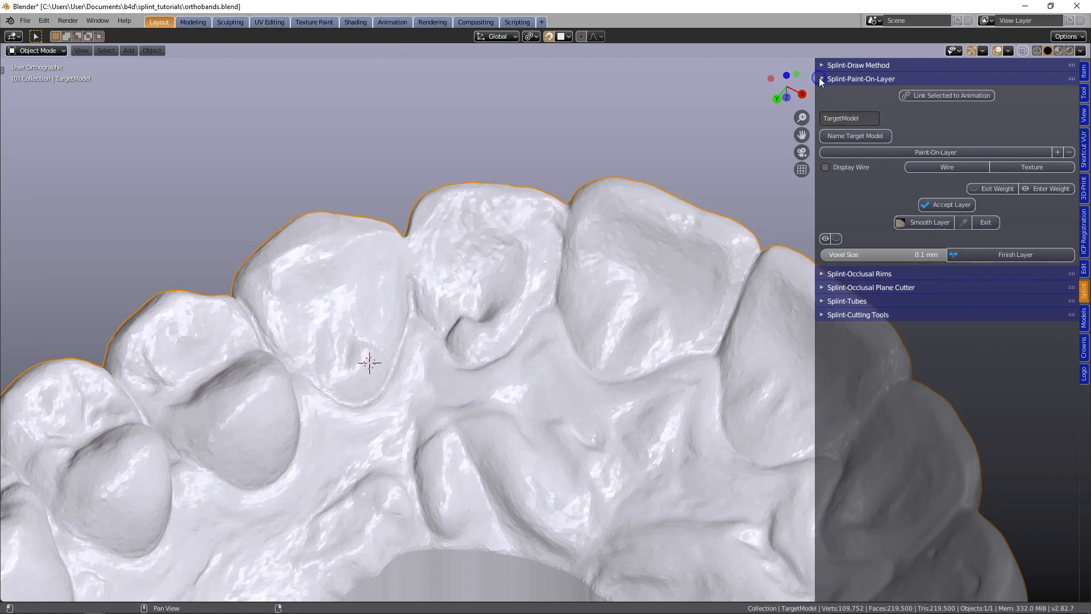
click(846, 137)
click(857, 136)
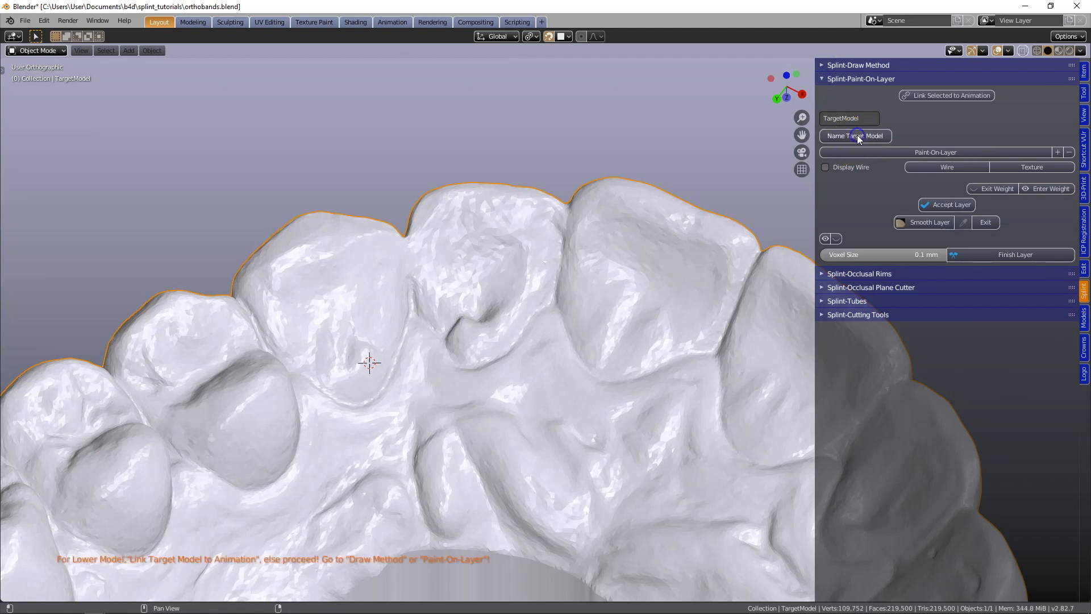
Create a paint-on layer on the target model and set its layer thickness to 0.8 mm
shift+middle_drag(396, 326, 447, 313)
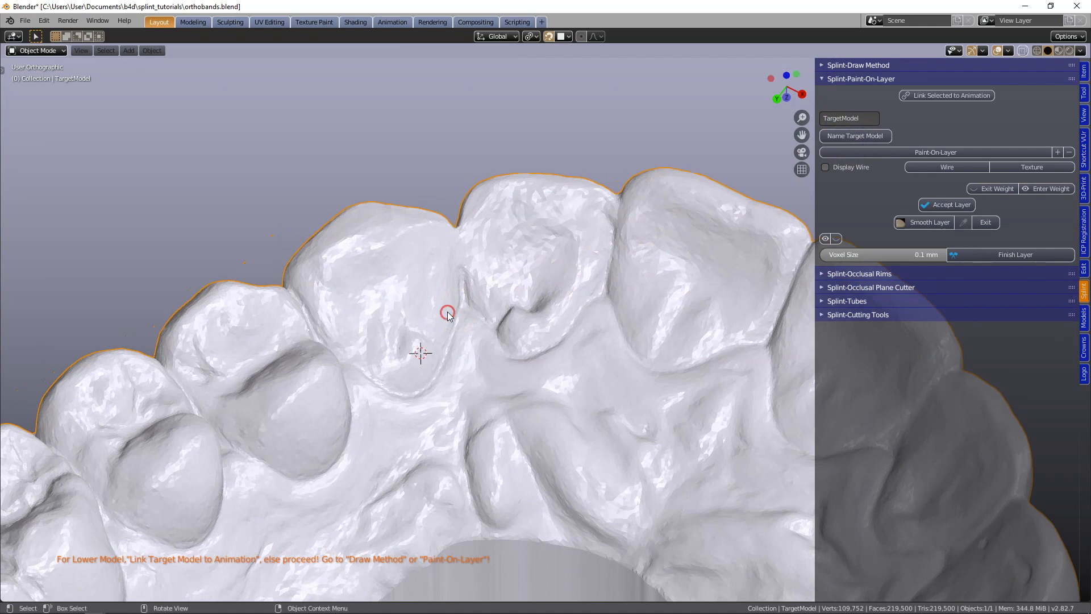
click(912, 152)
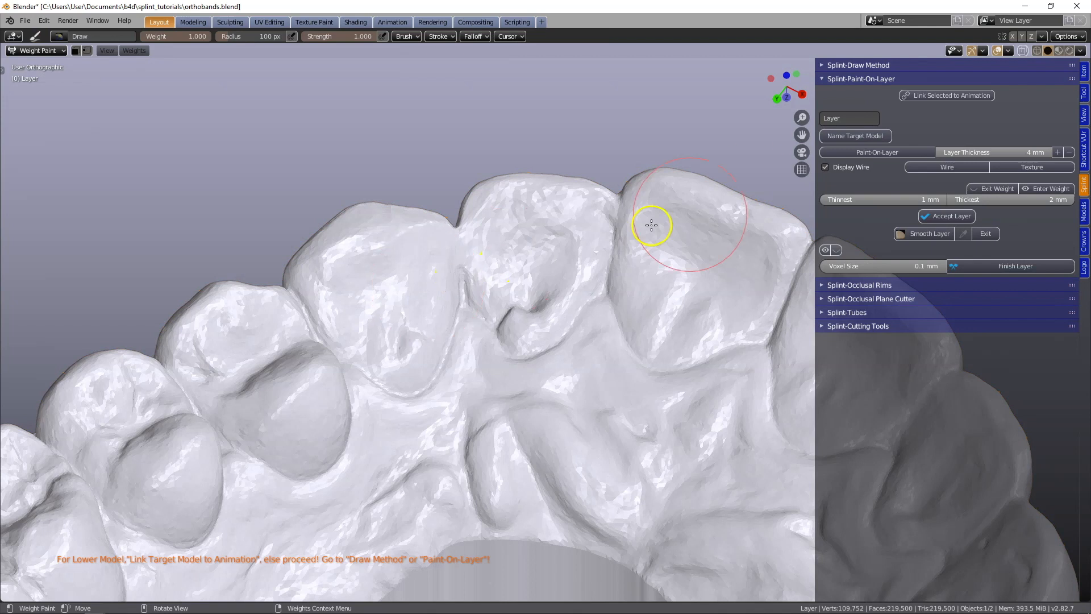
click(1005, 152)
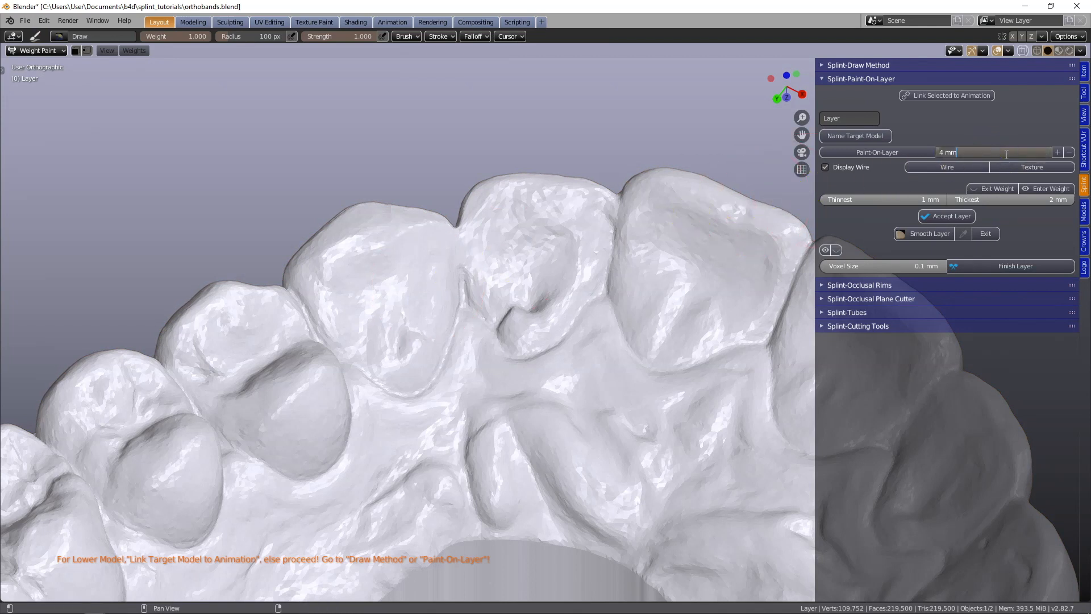
text(0.8)
key(Return)
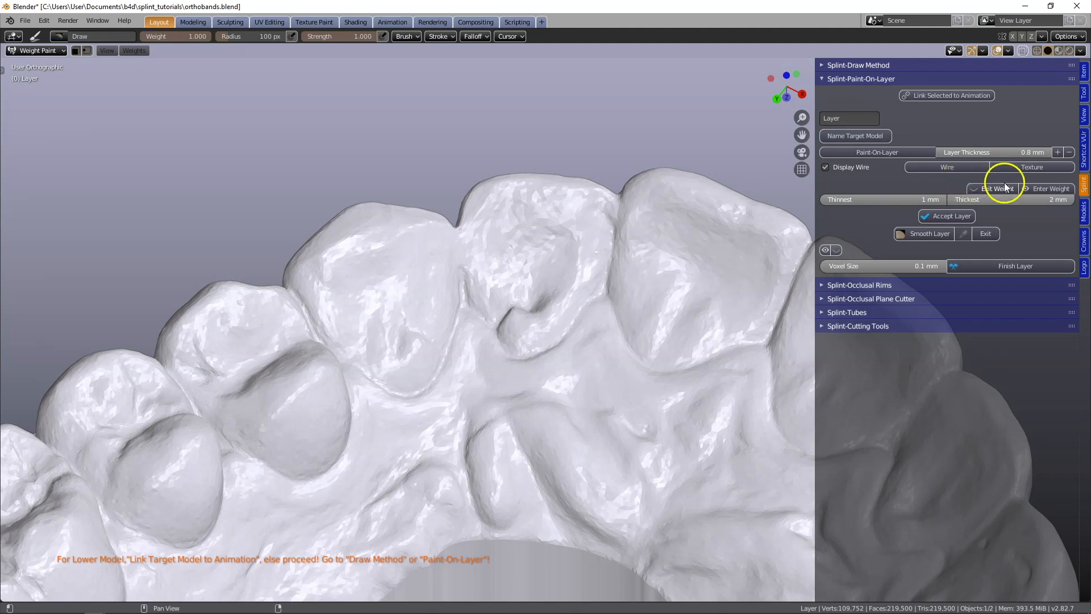
Set the layer's thickest value to 0.4 mm and its thinnest value to 0.2 mm
click(1041, 198)
text(0.4)
key(Return)
click(904, 200)
text(0.2)
key(Return)
Paint a separate rounded patch on the inner surface of each of the six front teeth, from canine to canine
mouse_move(741, 218)
mouse_down()
mouse_move(557, 246)
mouse_move(460, 345)
mouse_move(365, 295)
mouse_move(398, 360)
mouse_move(418, 354)
mouse_move(424, 279)
mouse_move(366, 284)
mouse_move(344, 349)
mouse_up()
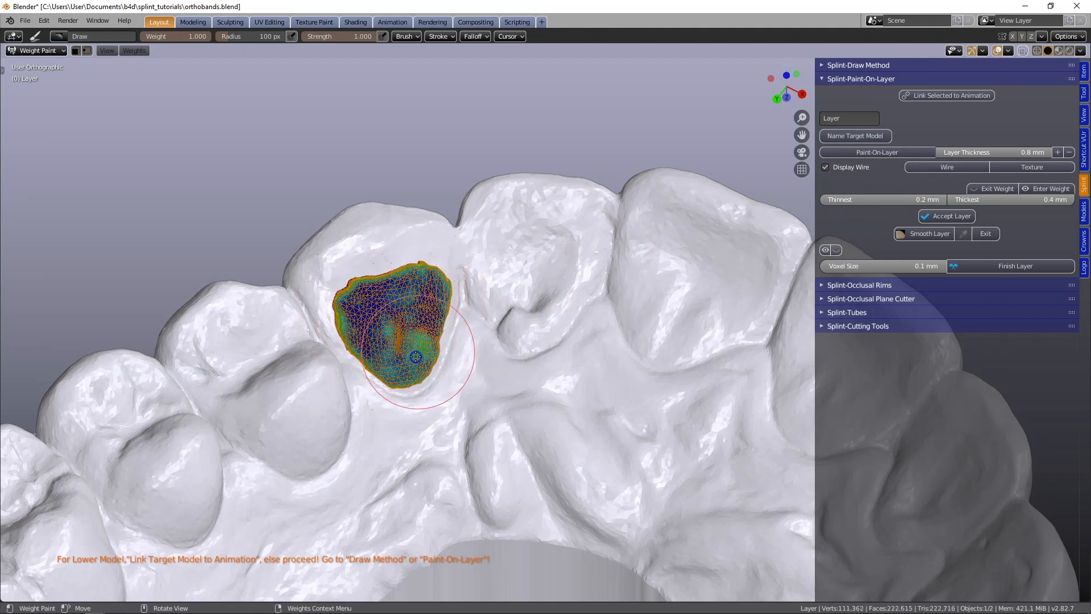
mouse_move(535, 269)
mouse_down()
mouse_move(519, 284)
mouse_move(546, 287)
mouse_up()
drag(648, 341, 662, 280)
middle_drag(661, 291, 572, 302)
scroll(572, 302, up, 2)
drag(574, 298, 468, 312)
scroll(625, 307, down, 2)
mouse_move(637, 307)
middle_down()
mouse_move(687, 302)
mouse_move(548, 307)
middle_up()
mouse_move(524, 319)
mouse_down()
mouse_move(589, 360)
mouse_move(599, 327)
mouse_up()
middle_drag(599, 327, 635, 326)
mouse_move(524, 318)
mouse_down()
mouse_move(605, 316)
mouse_move(594, 322)
mouse_move(586, 310)
mouse_up()
middle_drag(467, 330, 501, 333)
drag(502, 333, 534, 348)
scroll(500, 341, down, 2)
middle_drag(483, 344, 413, 352)
mouse_move(413, 351)
shift+middle_down()
mouse_move(472, 343)
mouse_move(658, 356)
shift+middle_up()
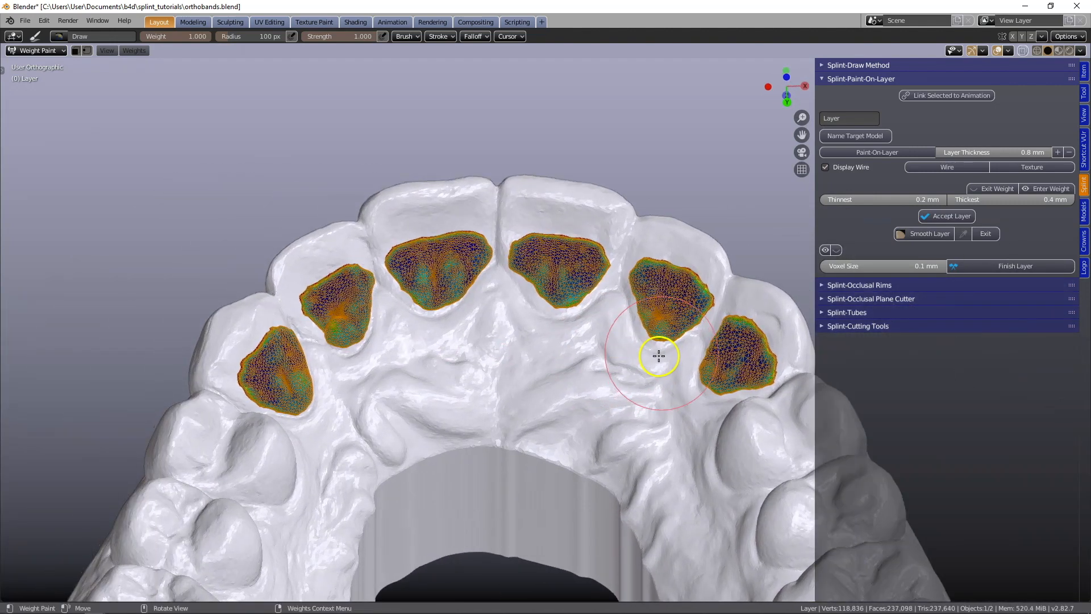
Accept the painted layer and finish it with a voxel size of 0.1 mm
click(950, 217)
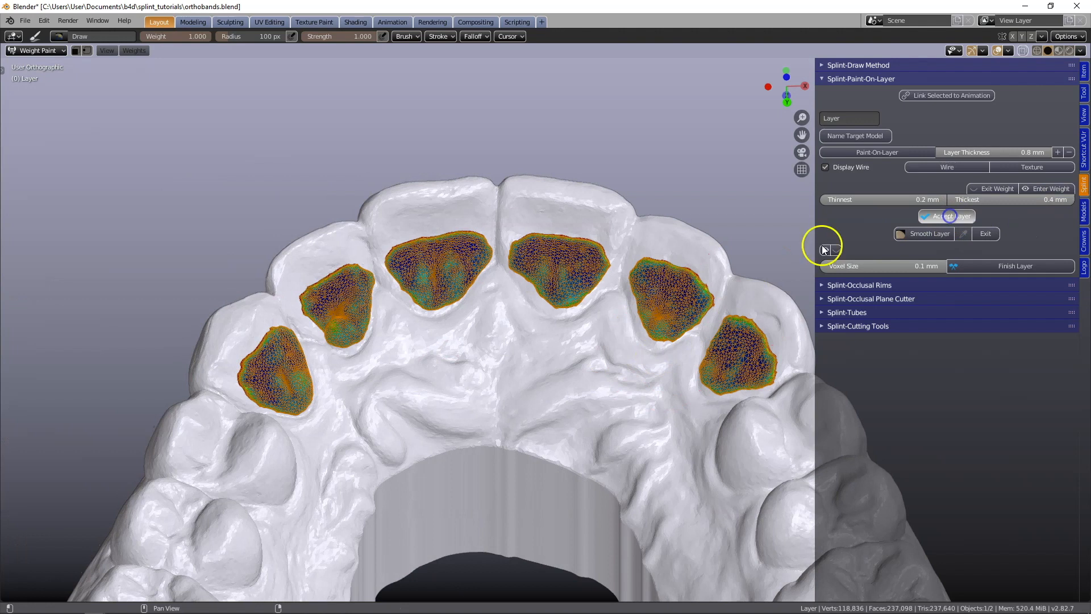
middle_drag(543, 315, 490, 318)
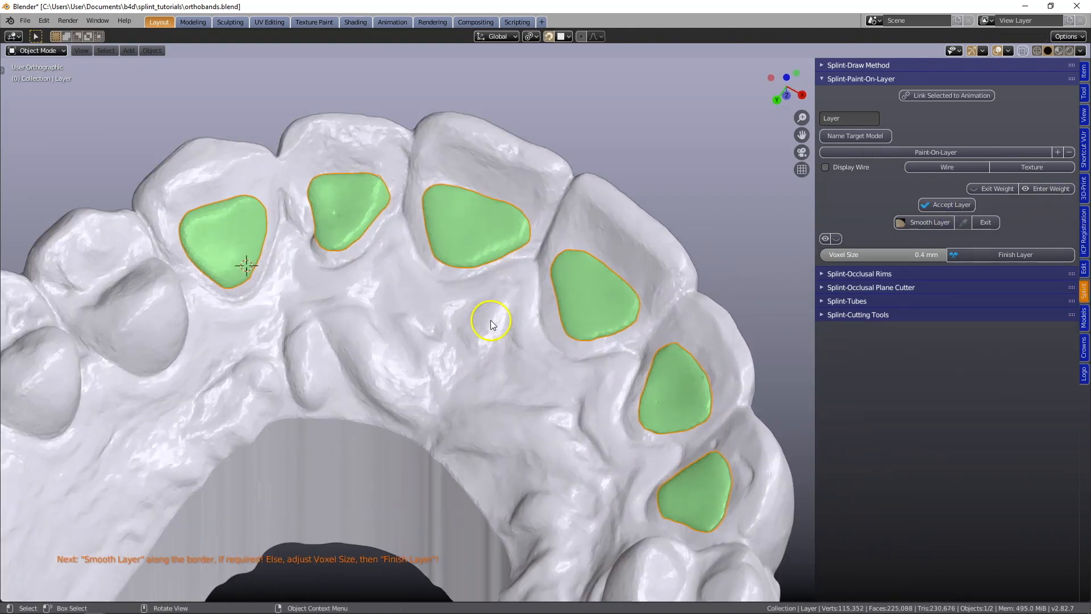
scroll(566, 379, up, 2)
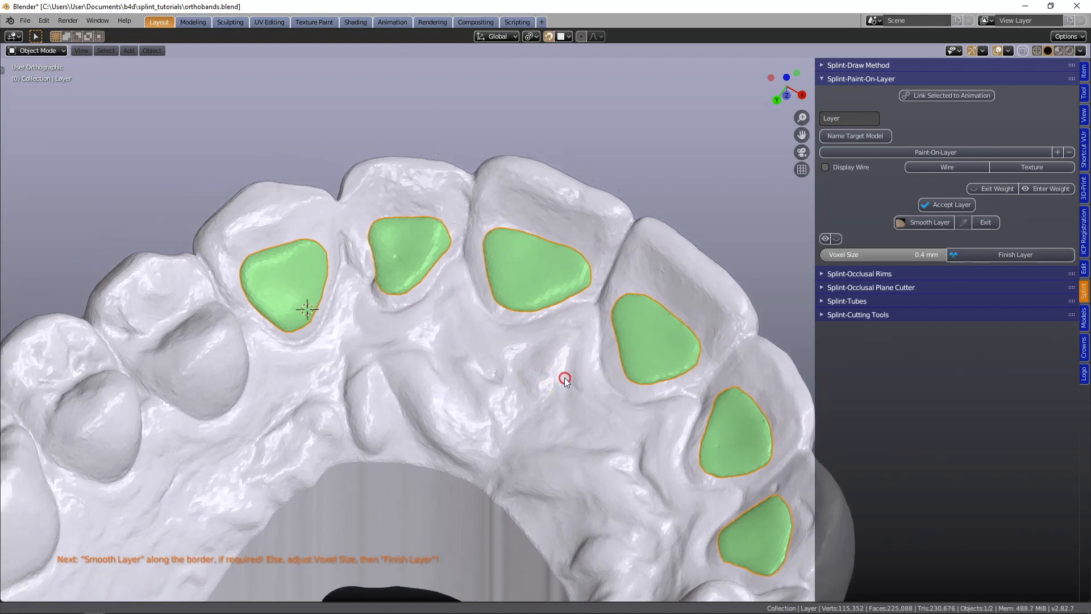
click(907, 254)
text(0)
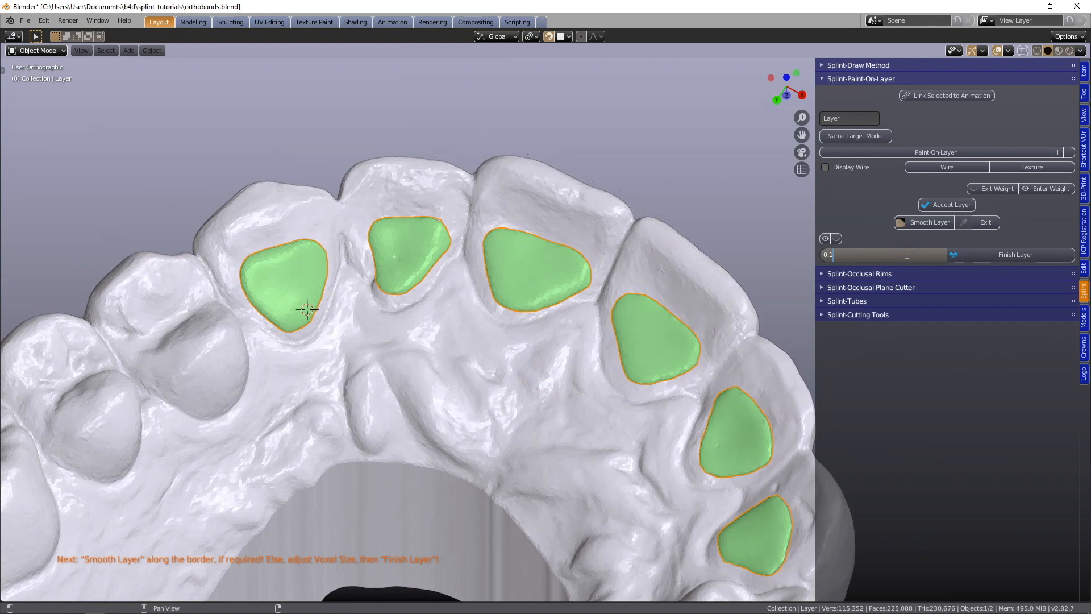
text(.1)
key(Return)
click(1020, 256)
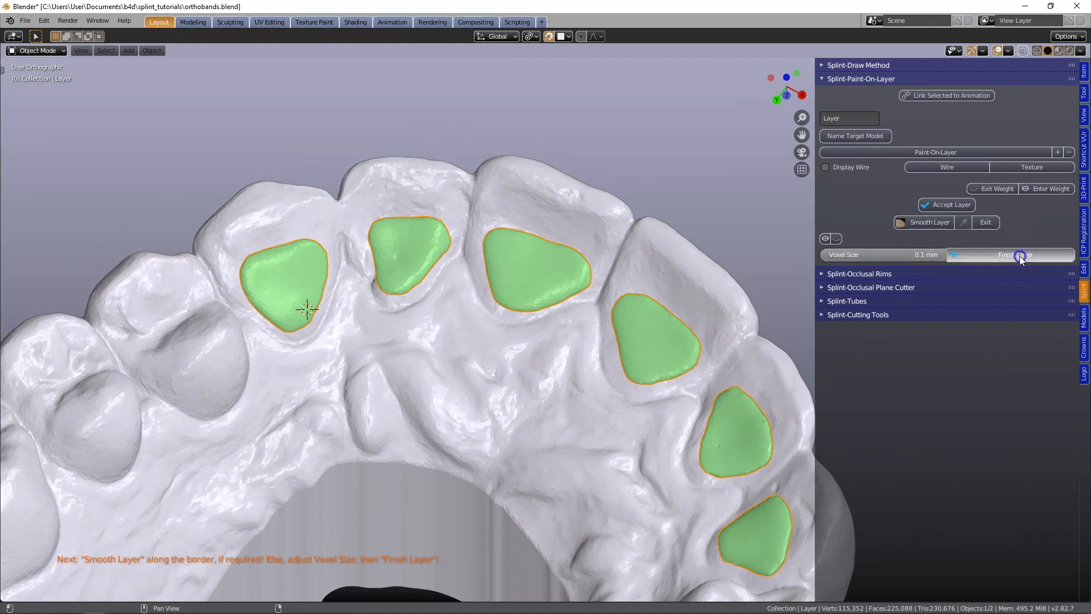
Clip the view to a thin slice through a front tooth, examine the layer's cross-section against the tooth surface, and remove the clipping
middle_drag(407, 283, 386, 300)
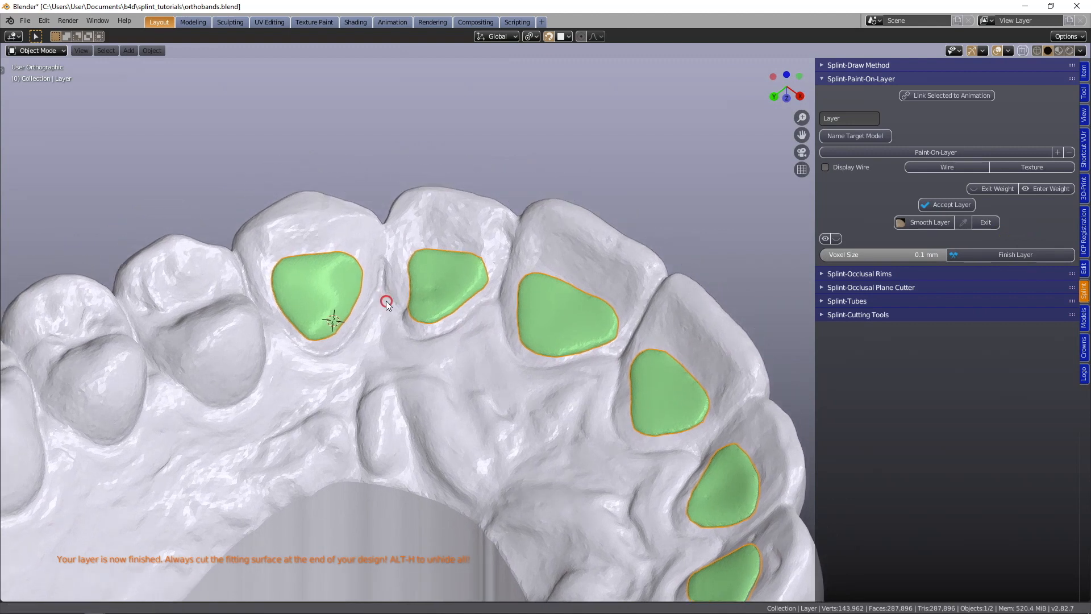
middle_drag(608, 275, 670, 285)
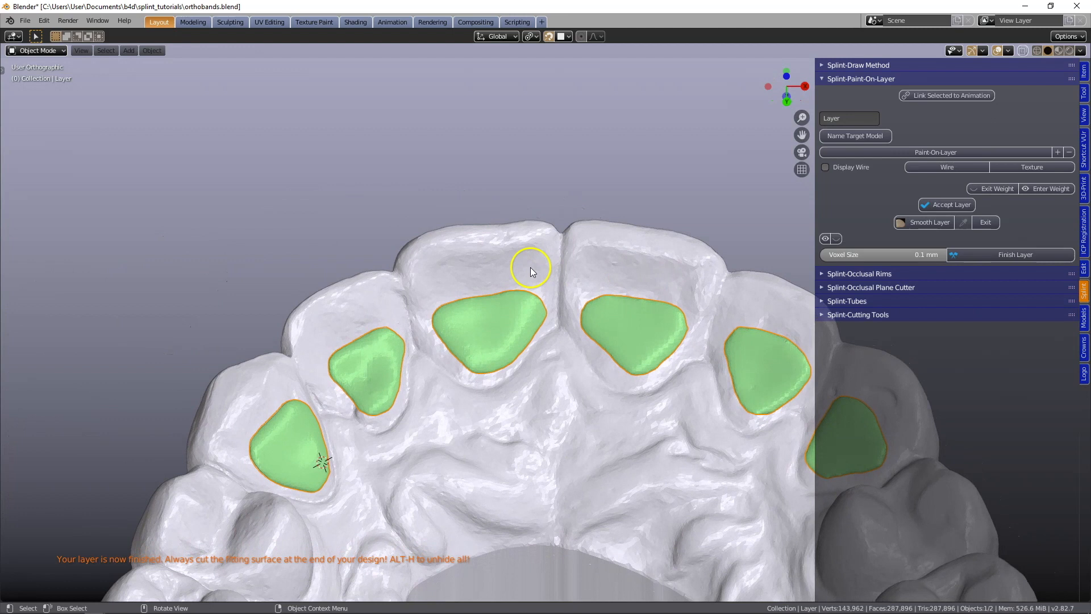
drag(483, 170, 487, 534)
middle_drag(515, 382, 628, 315)
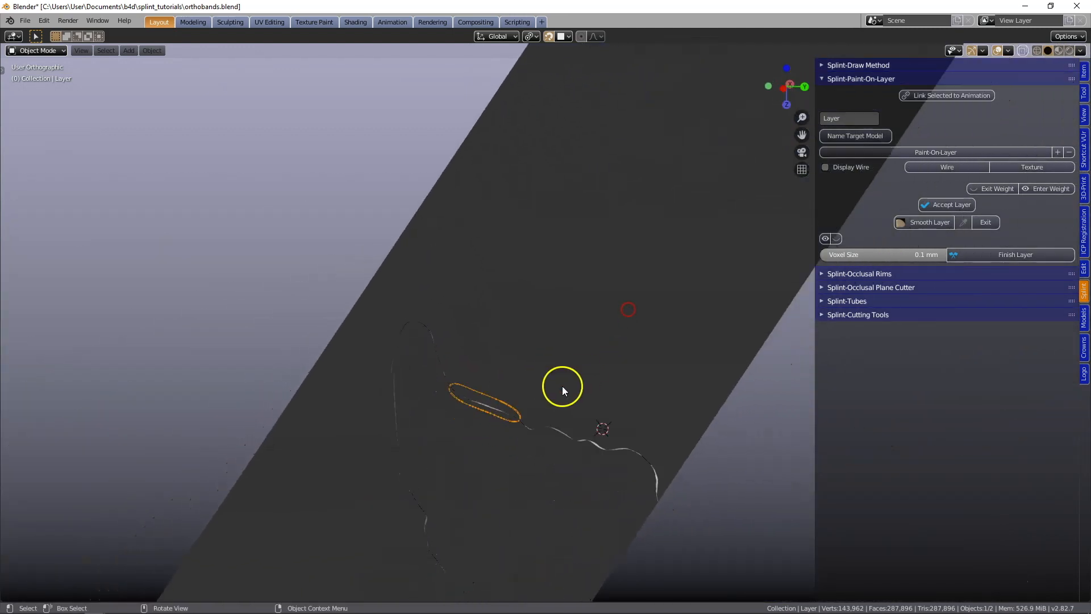
scroll(561, 384, up, 5)
shift+middle_drag(538, 410, 578, 229)
scroll(524, 275, up, 3)
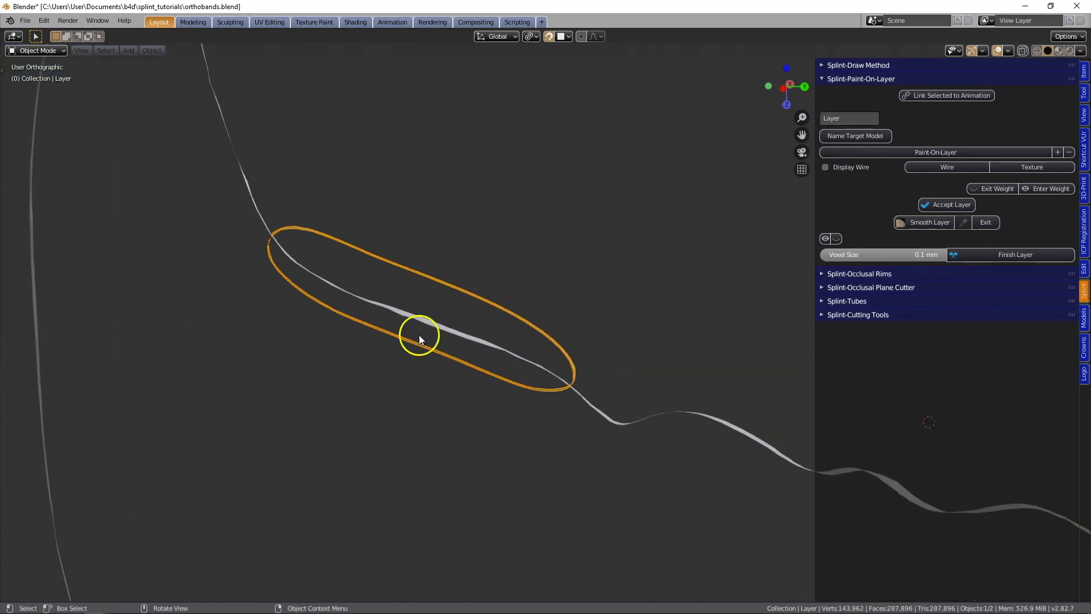
scroll(564, 202, down, 2)
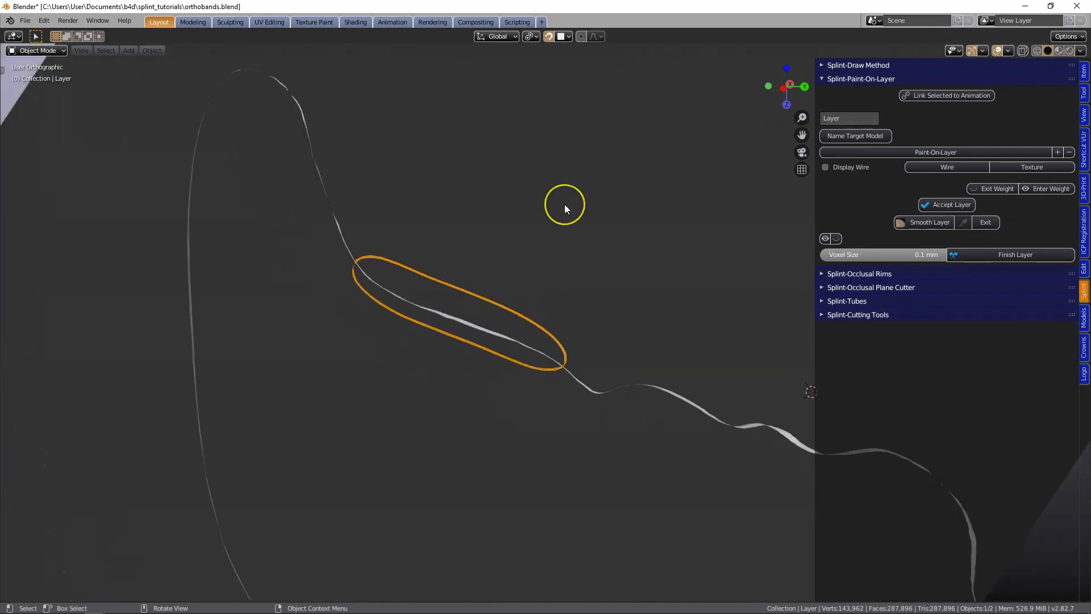
key(alt)
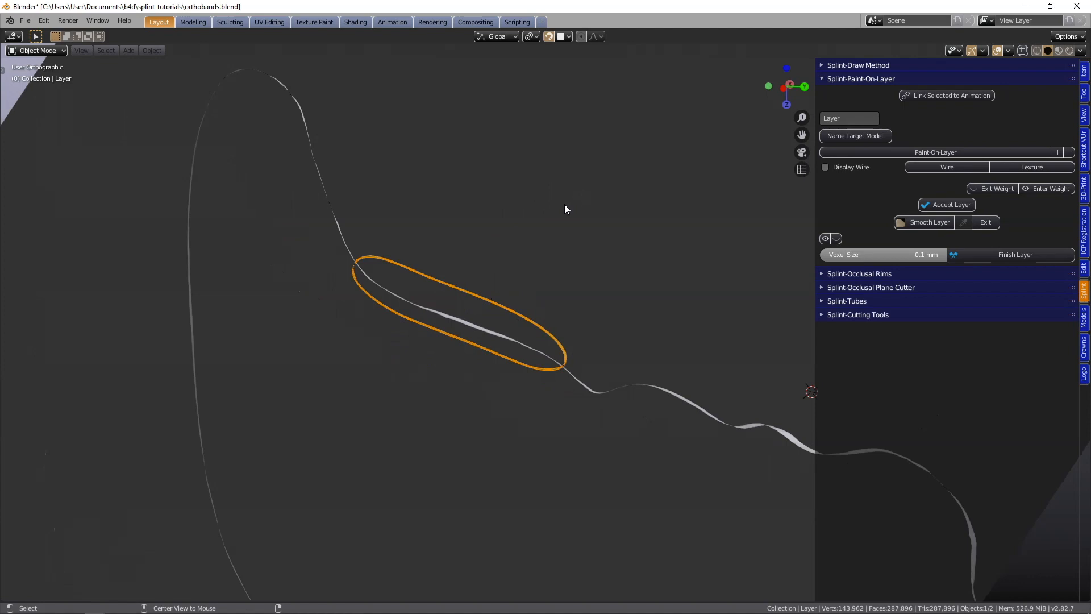
Close the Paint-On-Layer tools and delete the finished layer from the dental model
scroll(564, 205, down, 9)
middle_drag(564, 205, 382, 268)
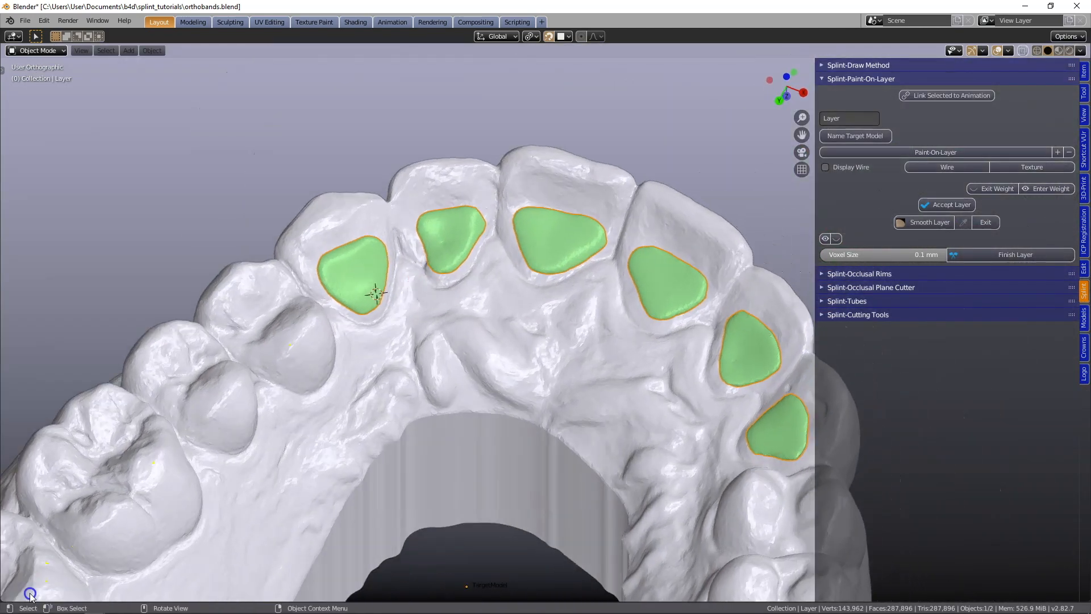
click(823, 78)
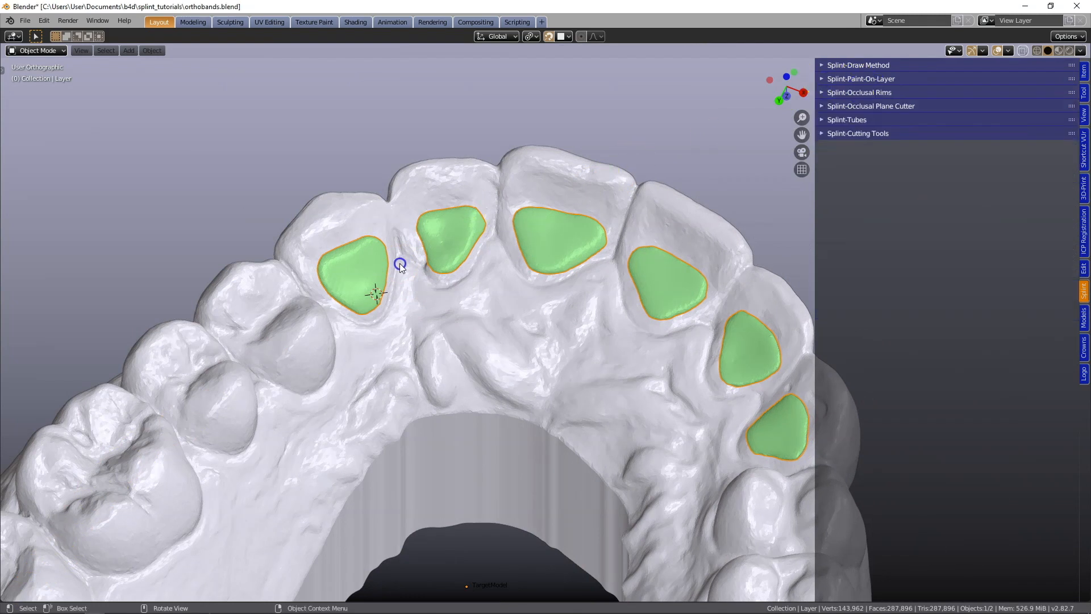
key(Delete)
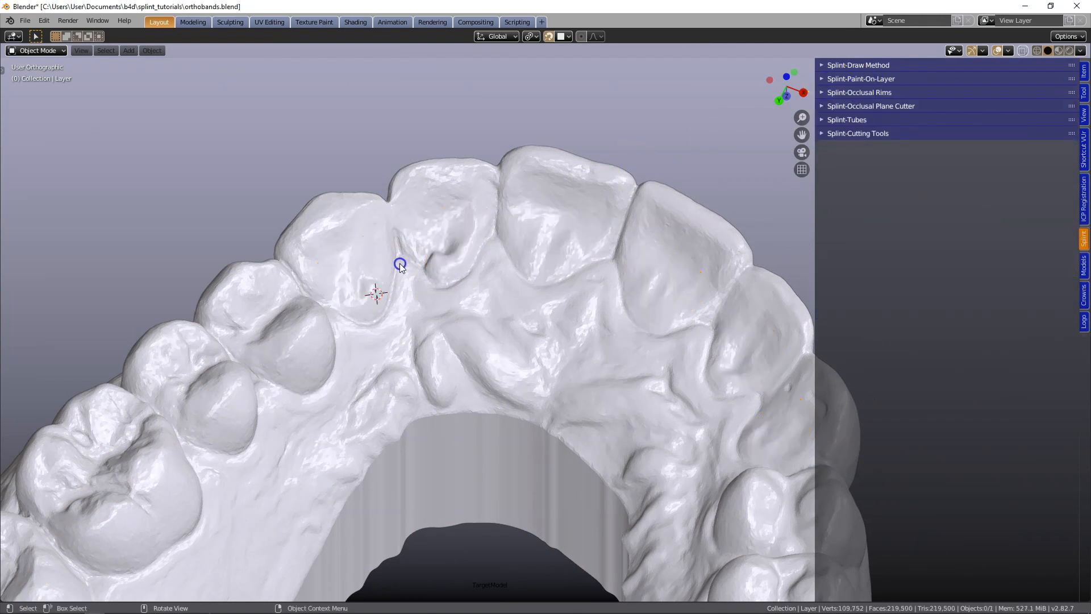
Select the dental model, place the 3D cursor on the canine's inner surface, and start a tube there with Draw Tubes
mouse_move(400, 264)
middle_down()
mouse_move(365, 251)
mouse_move(475, 244)
middle_up()
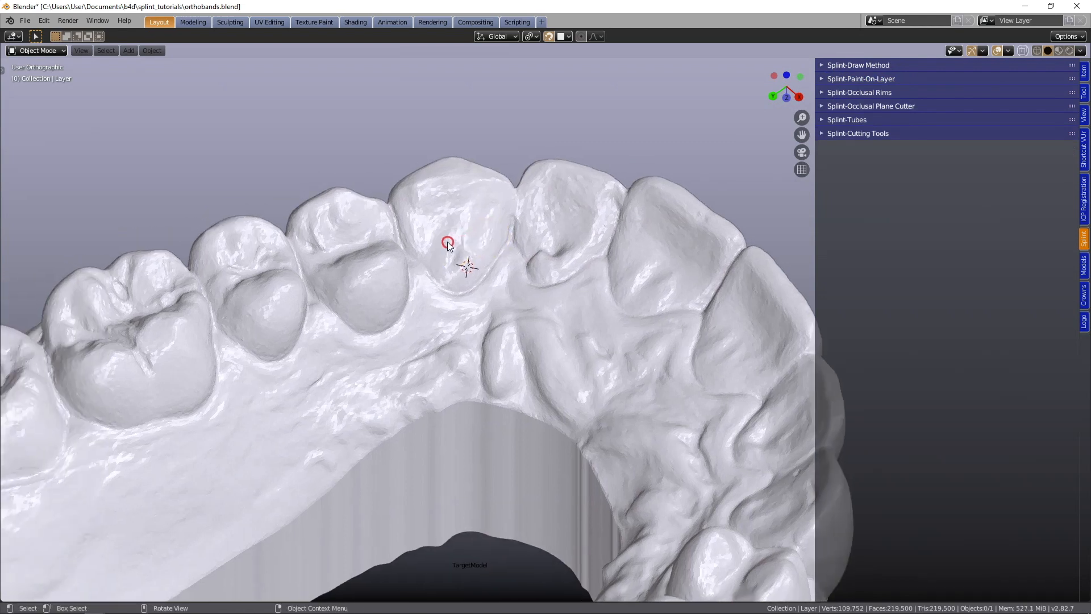
click(448, 244)
shift+right_click(452, 242)
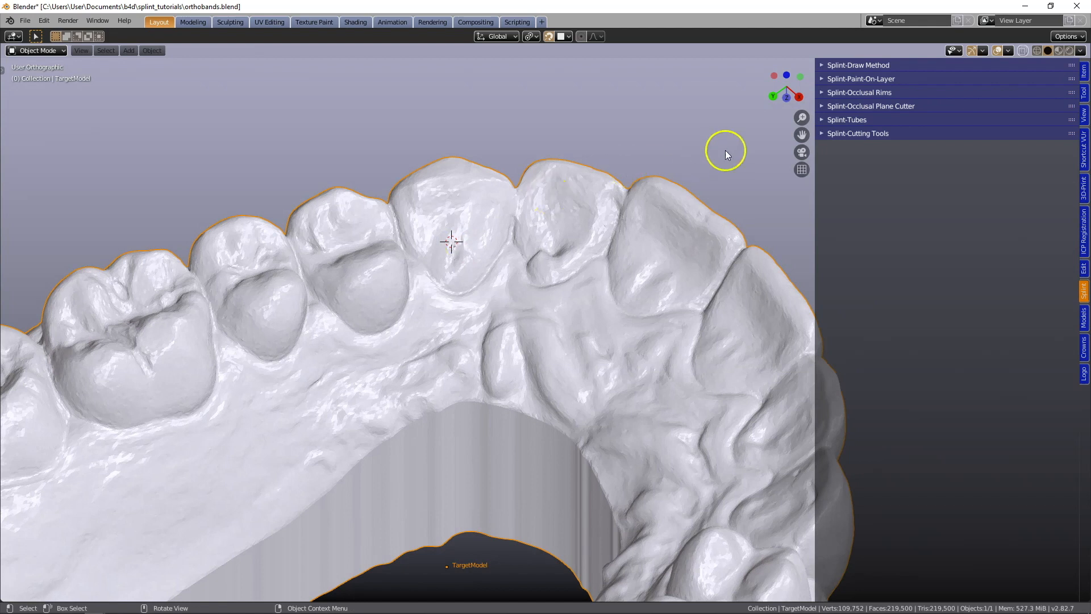
click(823, 118)
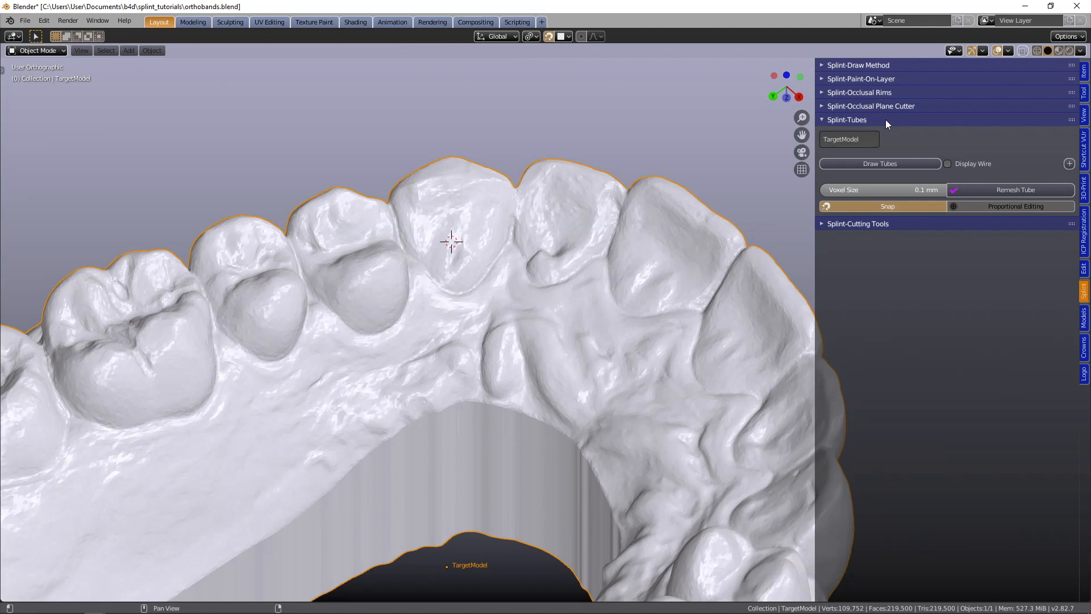
click(896, 163)
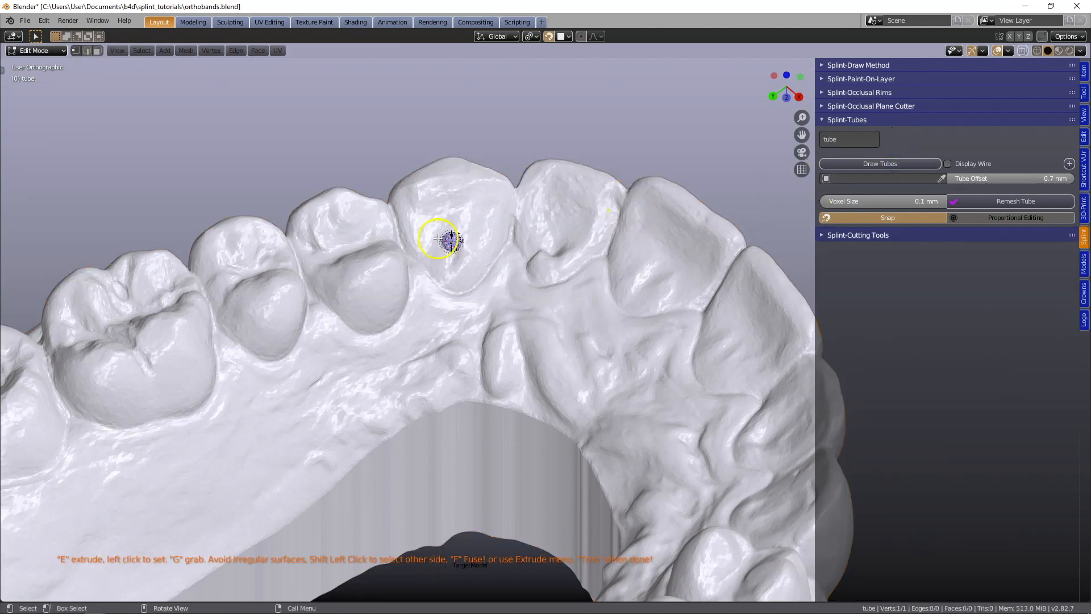
Assign TargetModel as the surface object that the new tube follows
scroll(440, 238, up, 4)
shift+middle_drag(431, 243, 550, 344)
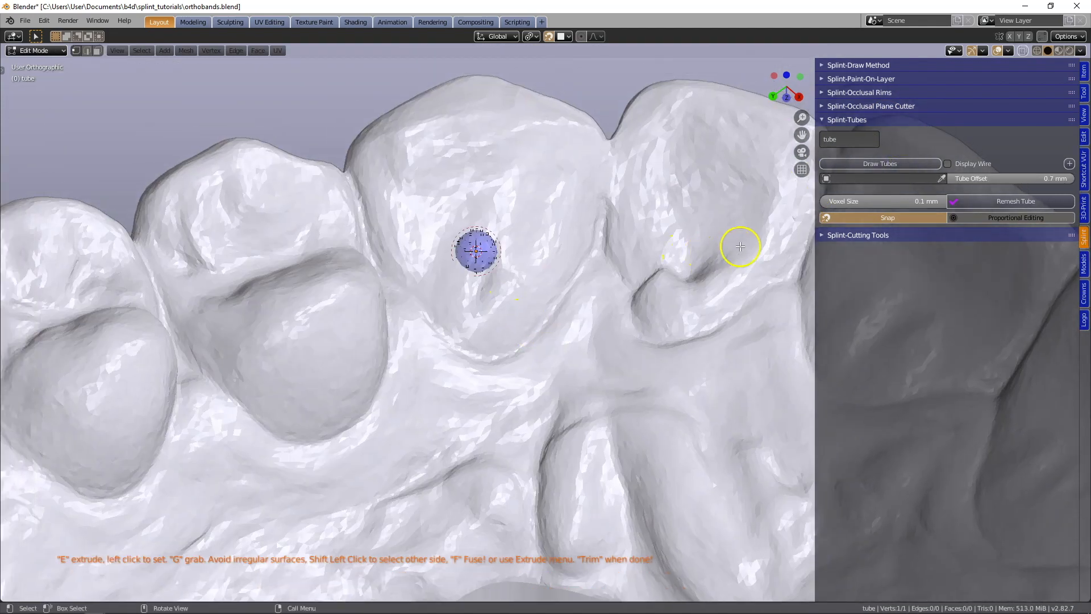
click(941, 178)
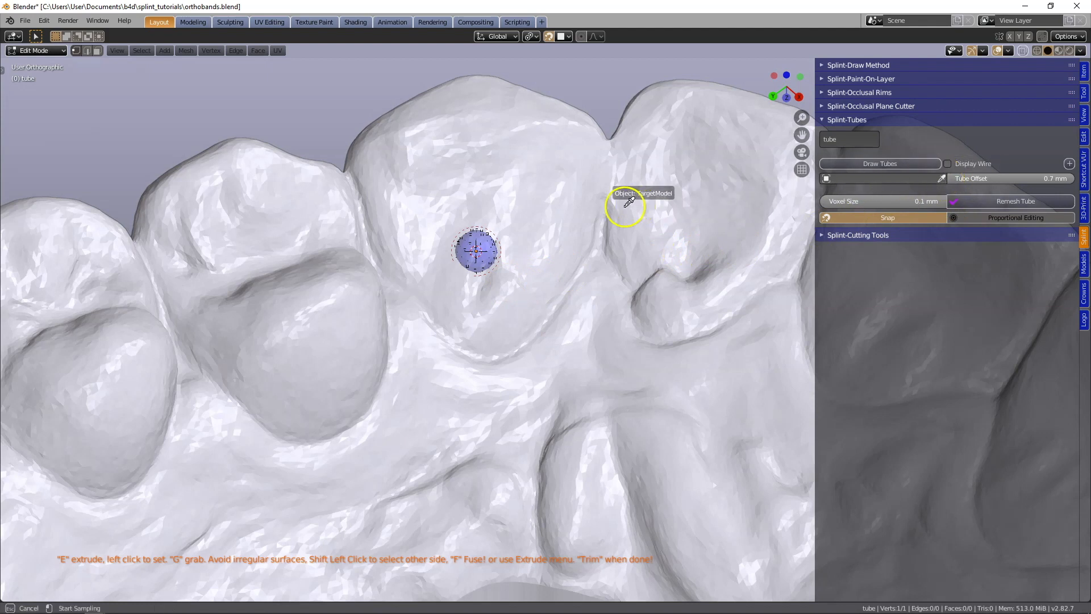
click(541, 212)
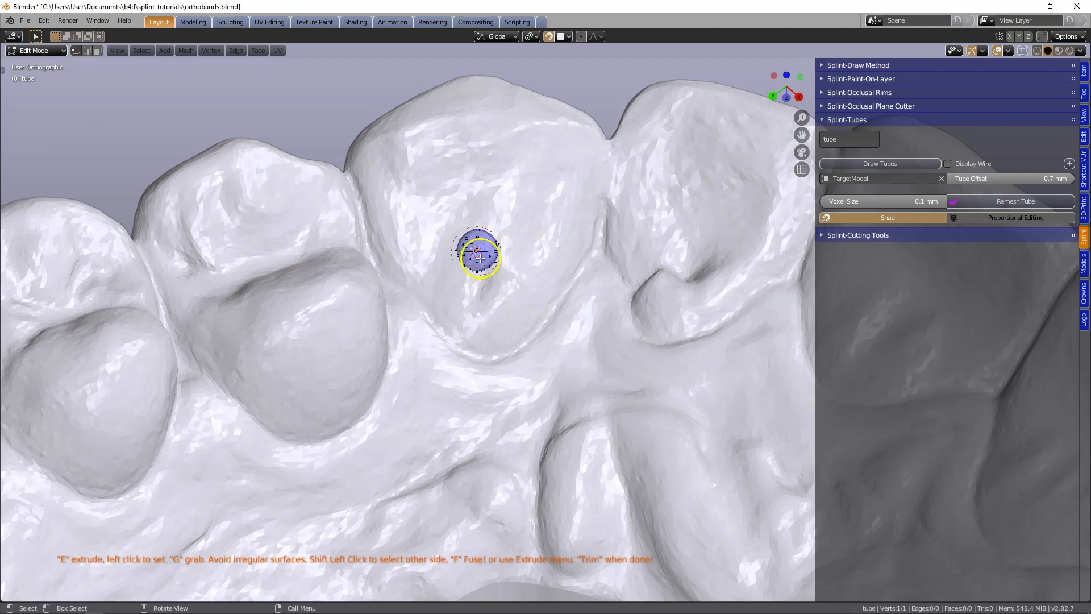
Extrude the tube about 6.3 mm from the canine toward the palate and return to Object Mode
key(e)
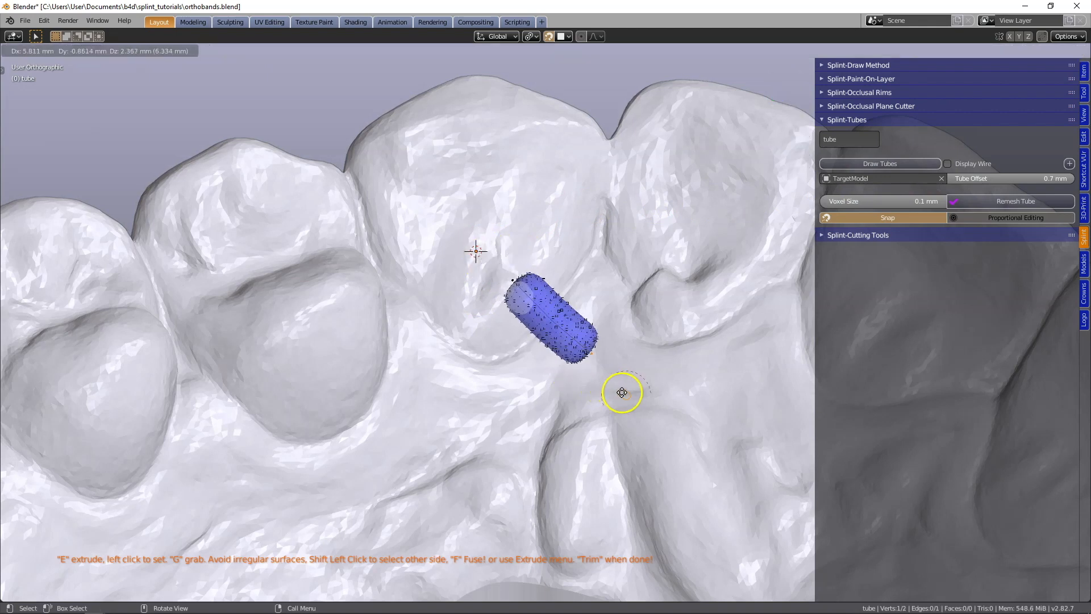
click(632, 396)
scroll(632, 396, up, 8)
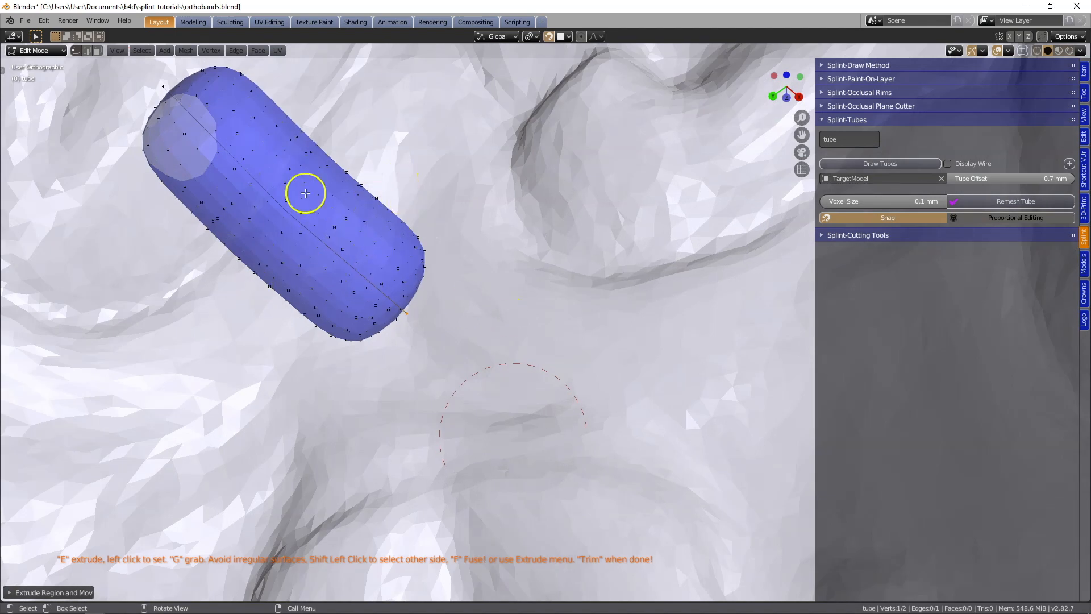
middle_drag(370, 121, 492, 272)
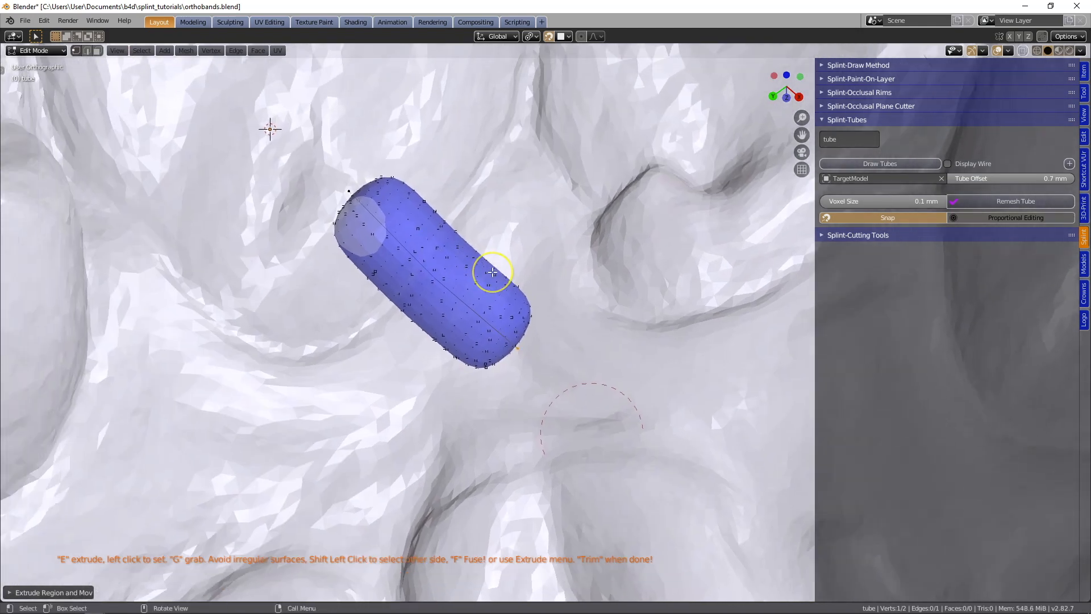
key(Tab)
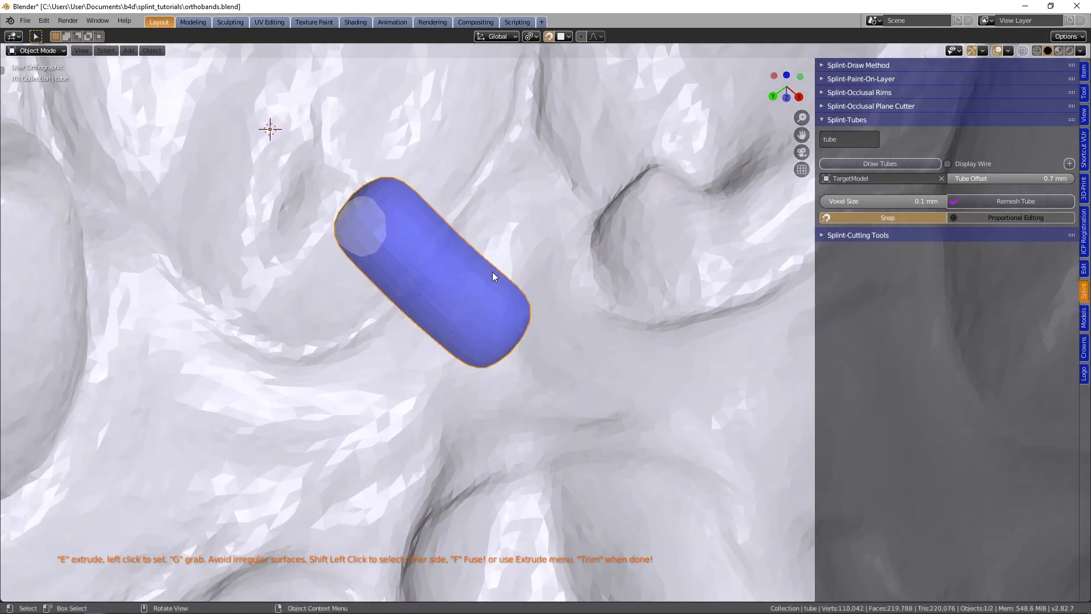
Extrude the canine end of the tube in Edit Mode by two segments across the canine's inner surface
key(Tab)
scroll(527, 324, down, 3)
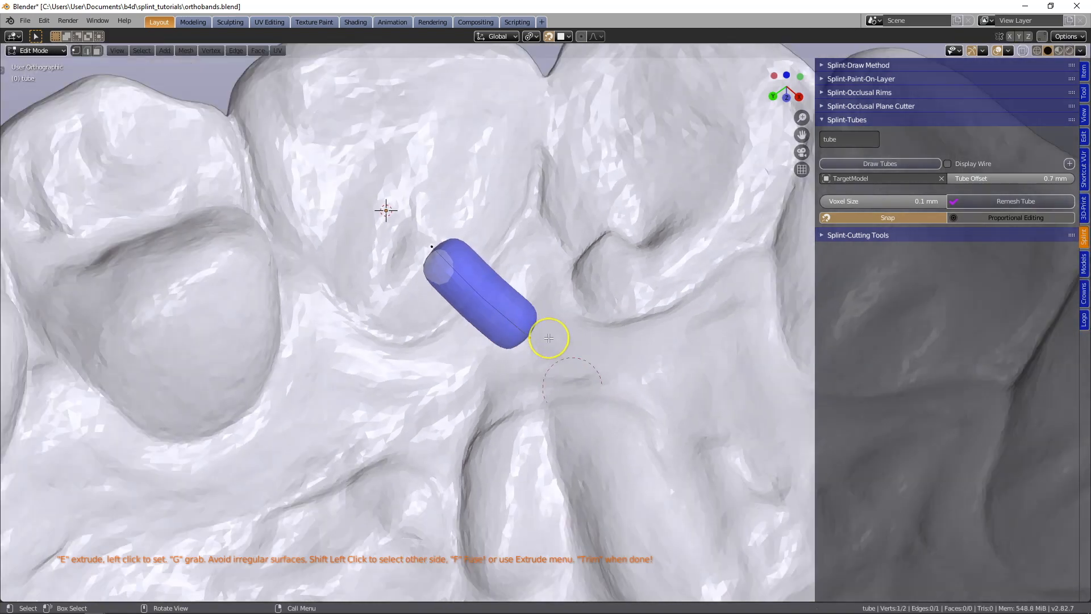
click(434, 244)
key(e)
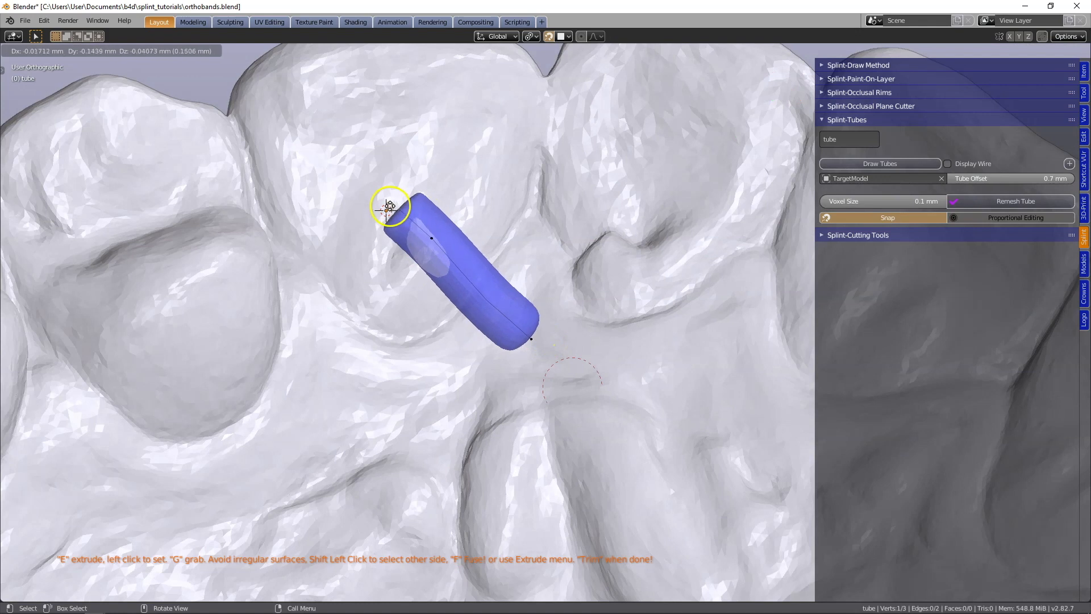
click(379, 206)
key(e)
click(305, 211)
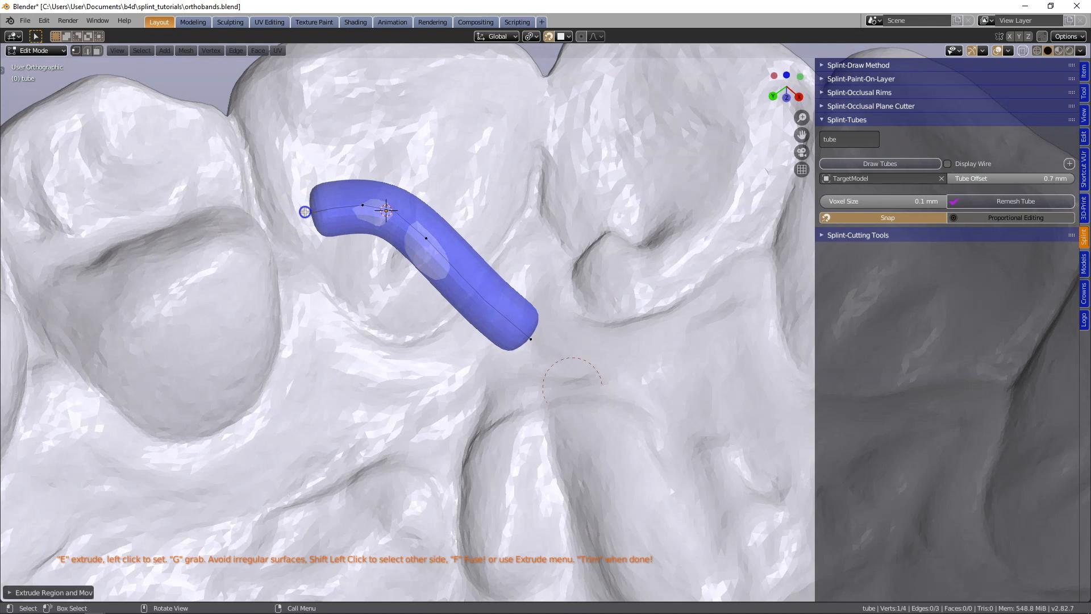
Move the tube's original canine control point toward its palatal end and enable the tube's wire display
click(426, 238)
key(g)
click(560, 329)
shift+middle_drag(560, 330, 584, 377)
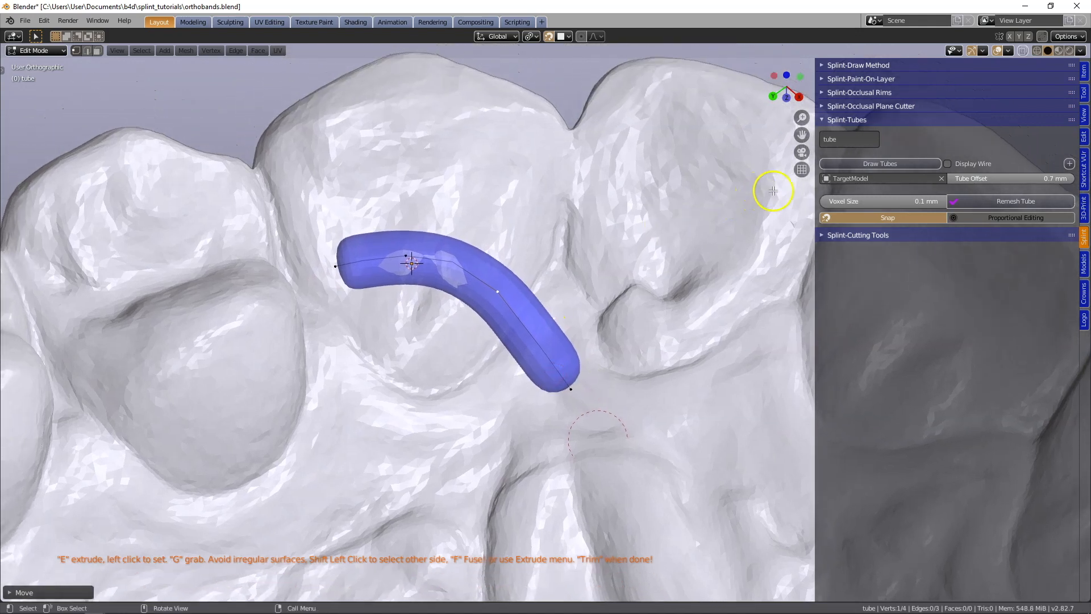
click(947, 165)
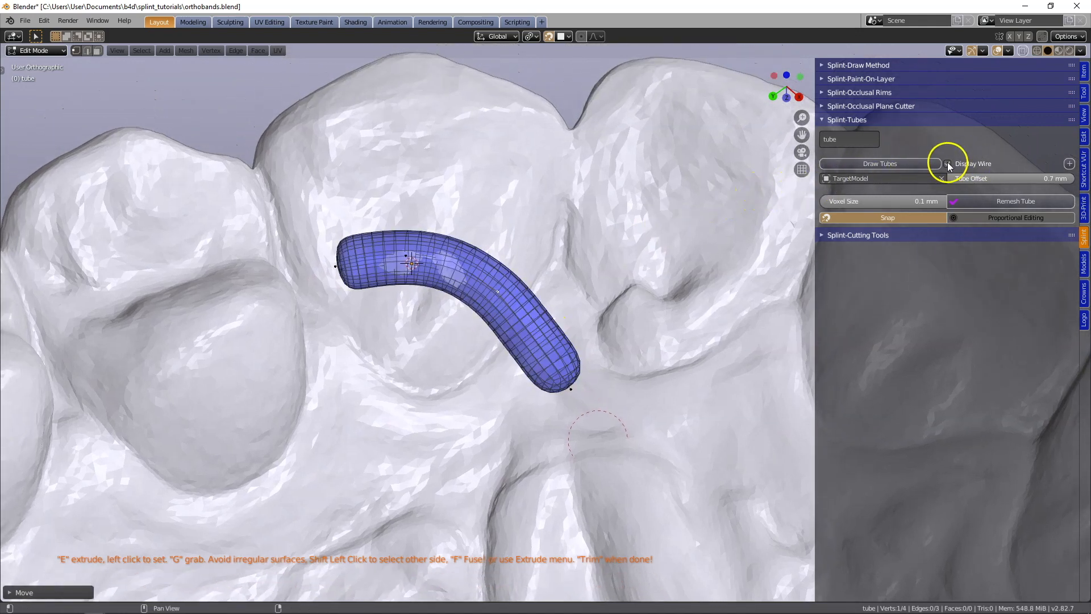
Fine-tune the bend's control point and pull the tube's palatal end point closer to the canine
shift+middle_drag(568, 384, 519, 384)
key(g)
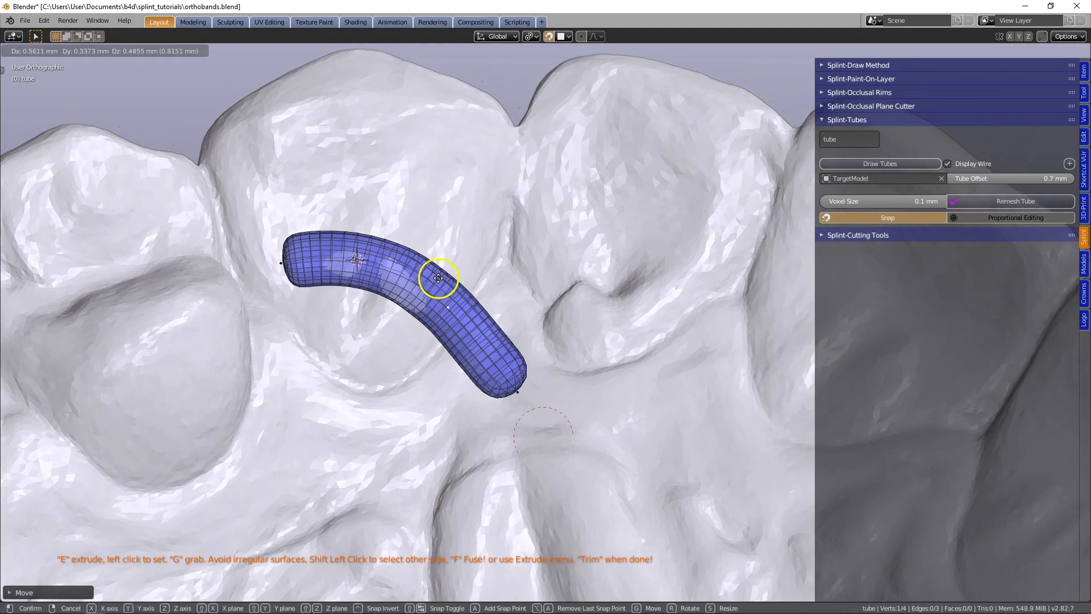
click(463, 293)
click(514, 391)
key(g)
click(508, 384)
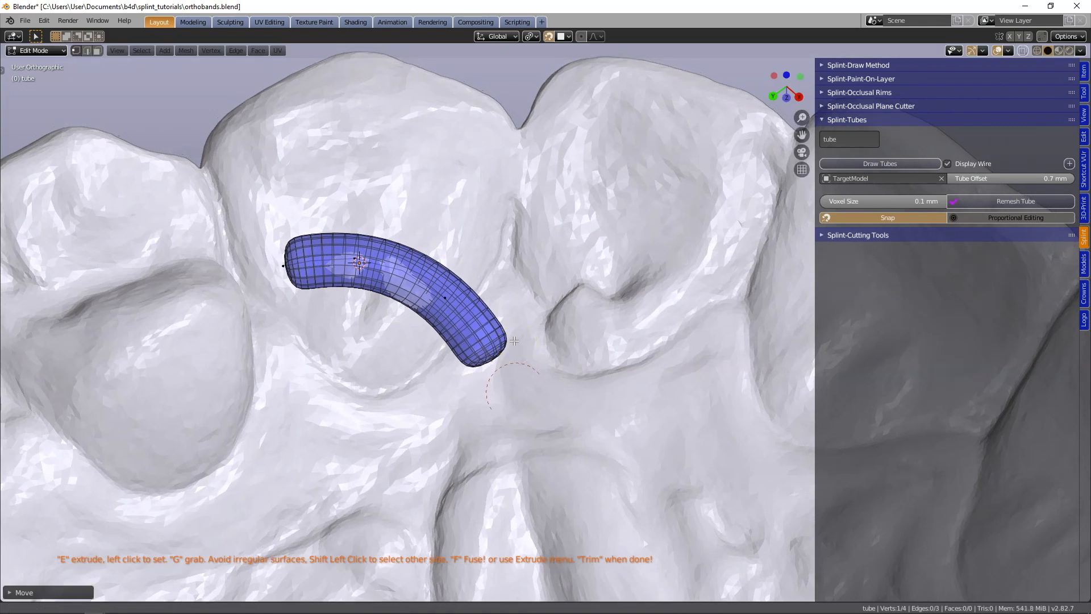
Extrude the palatal end of the tube about 4.5 mm onto the neighbouring lateral incisor
shift+middle_drag(514, 386, 555, 375)
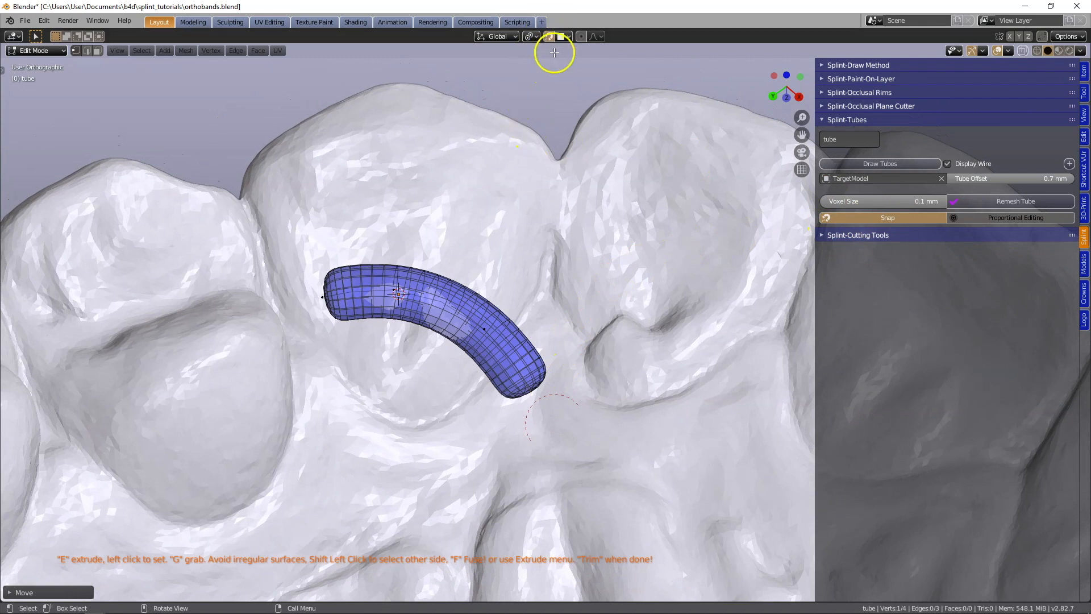
middle_drag(537, 307, 546, 312)
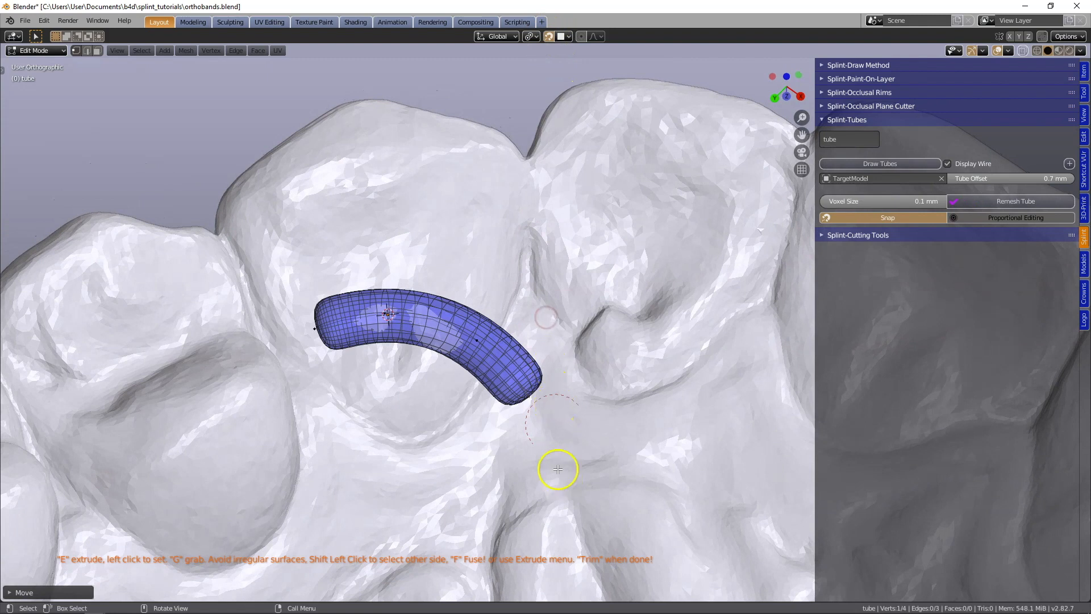
key(e)
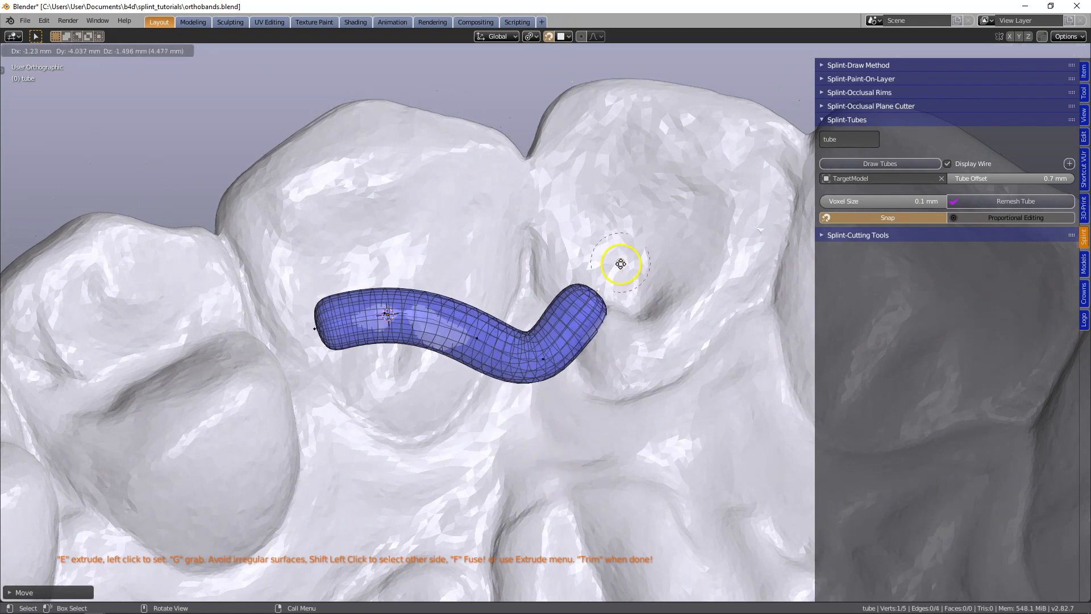
click(621, 258)
Try a tube offset of 0.15 mm and settle on an offset of 0.71 mm
middle_drag(612, 340, 541, 404)
scroll(609, 270, up, 4)
scroll(389, 348, up, 1)
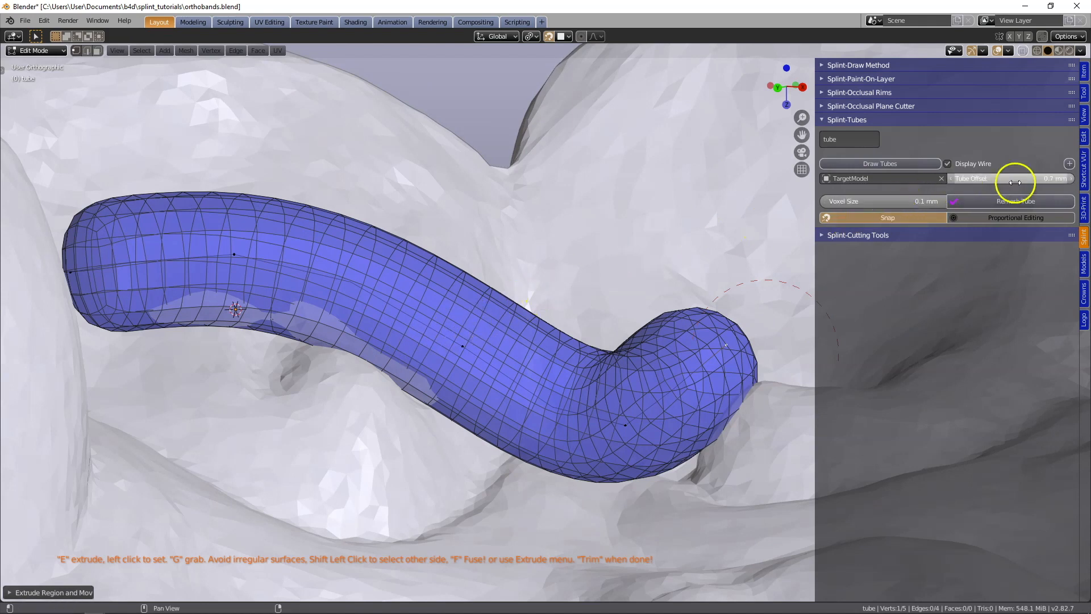
drag(1027, 178, 1000, 183)
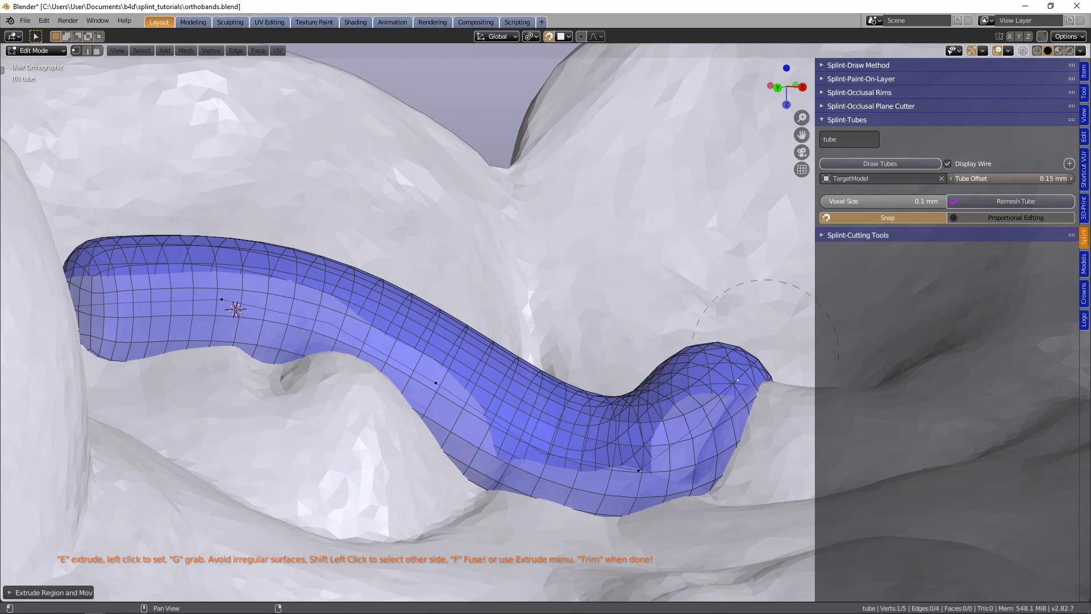
drag(1000, 183, 1026, 182)
Extrude the tube in three segments across the lateral incisor's inner surface, curving down toward the central incisor
middle_drag(797, 223, 442, 338)
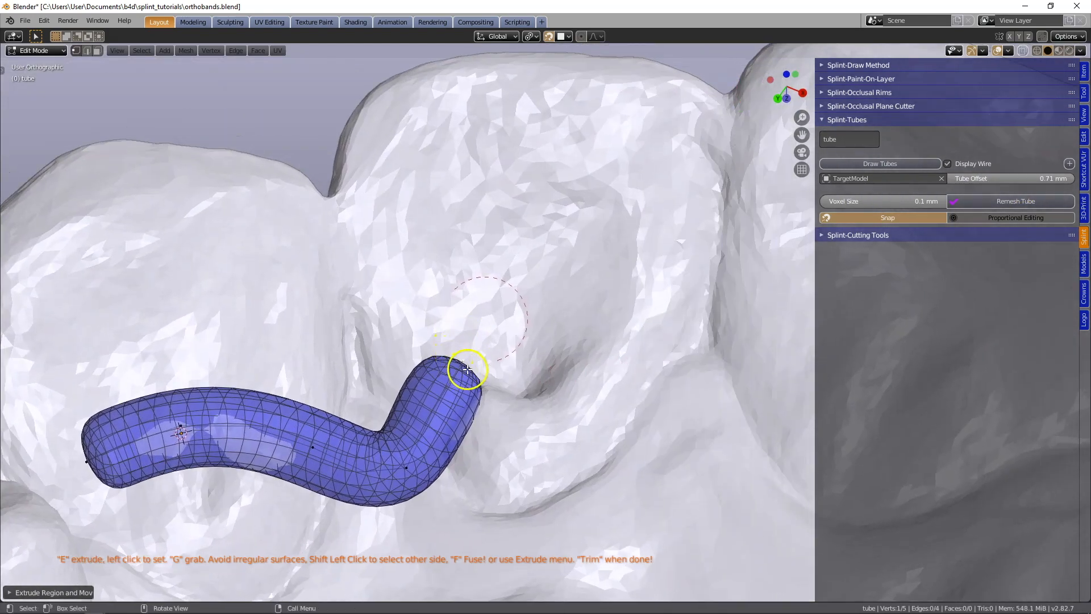
key(e)
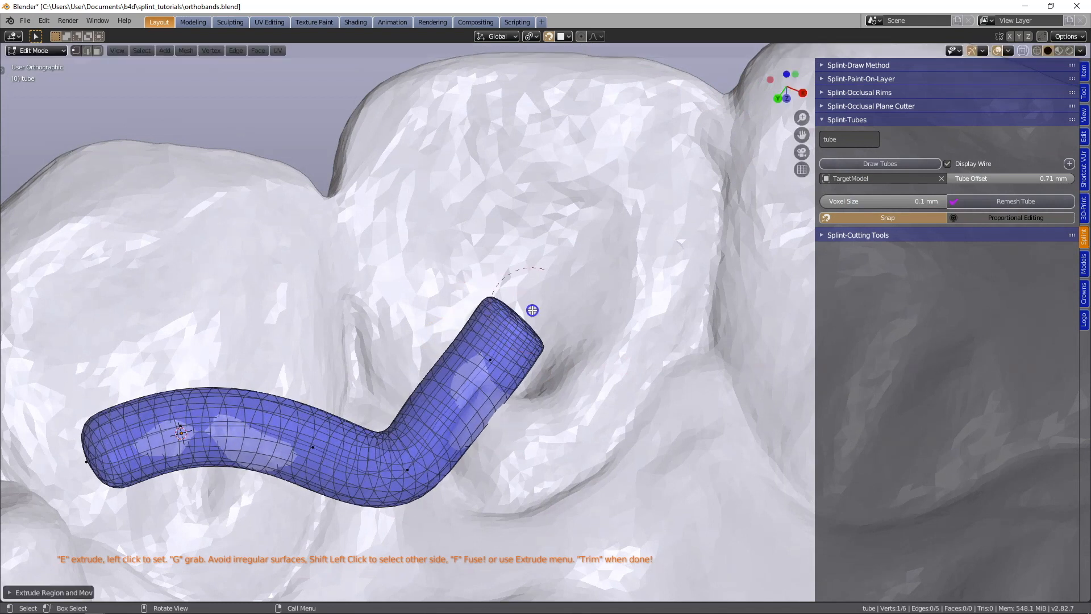
click(609, 312)
key(e)
click(684, 428)
key(e)
click(673, 458)
Extrude the tube in three segments through the gap below the lateral incisor and up onto the first central incisor
shift+middle_drag(673, 458, 425, 385)
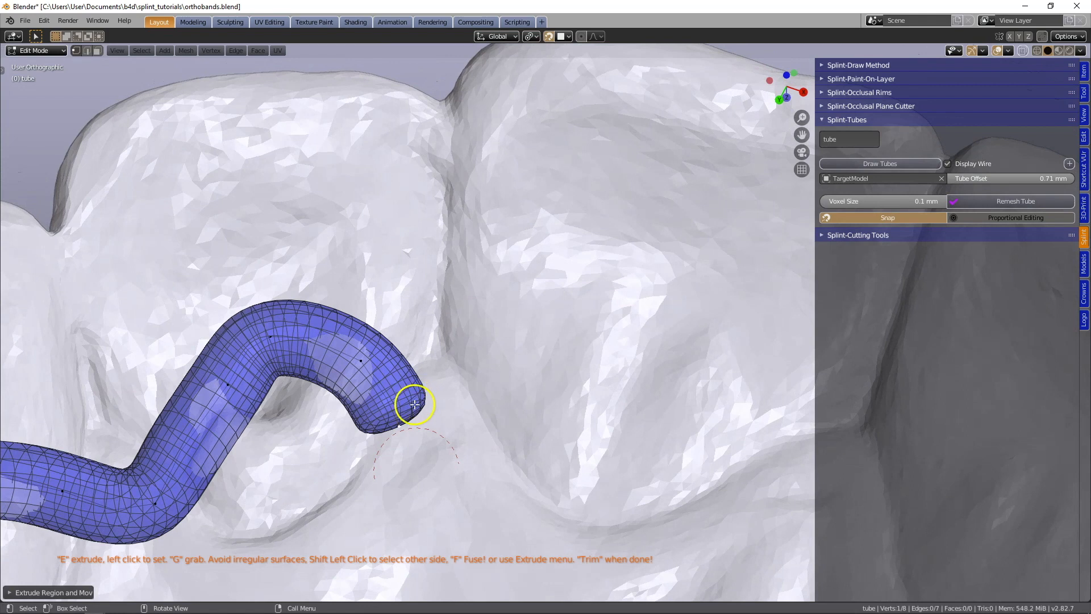
key(e)
click(470, 505)
key(e)
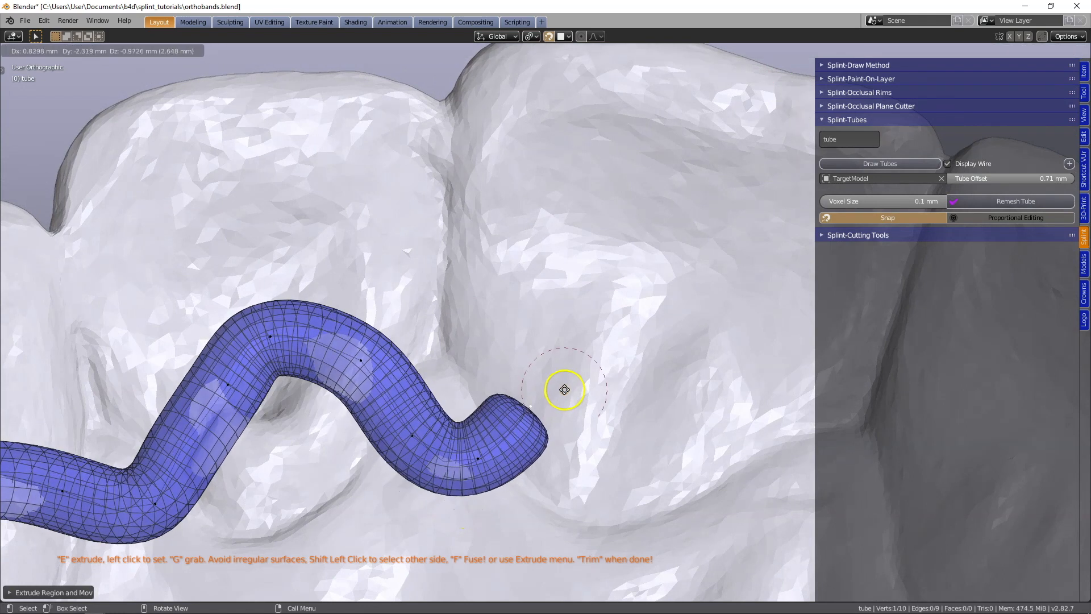
click(640, 349)
key(e)
click(714, 389)
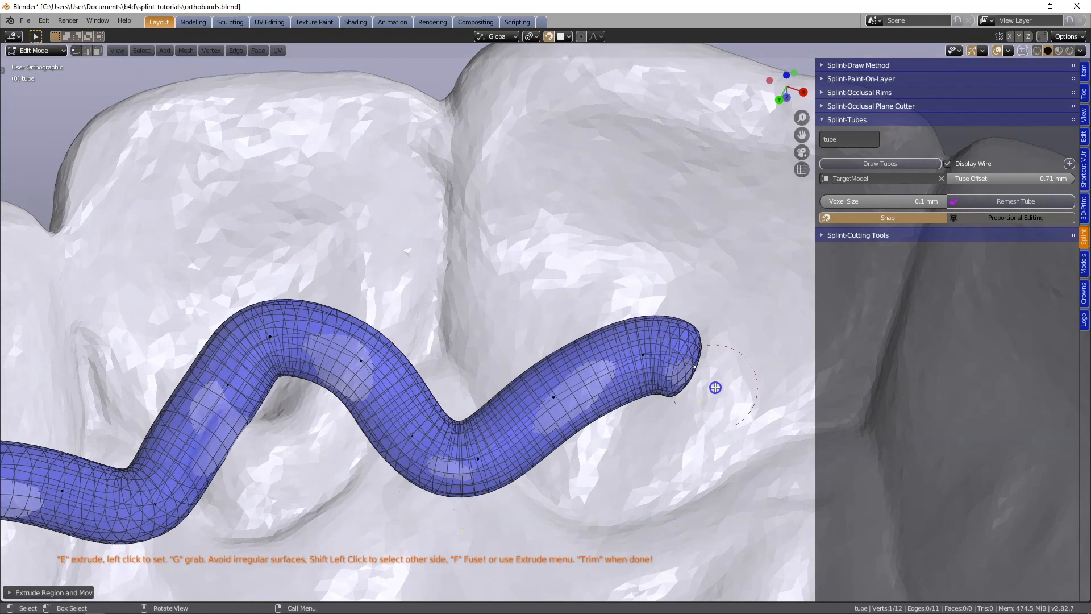
Extrude the tube in two segments down past the first central incisor and across the gap to the second one
shift+middle_drag(715, 388, 470, 377)
scroll(463, 373, up, 3)
key(e)
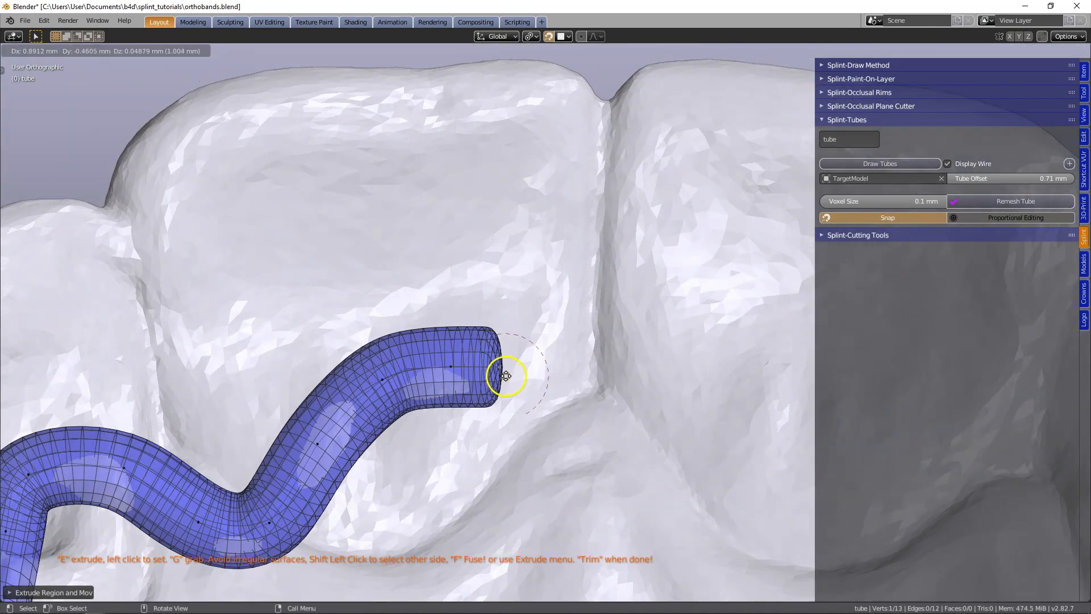
click(562, 497)
key(e)
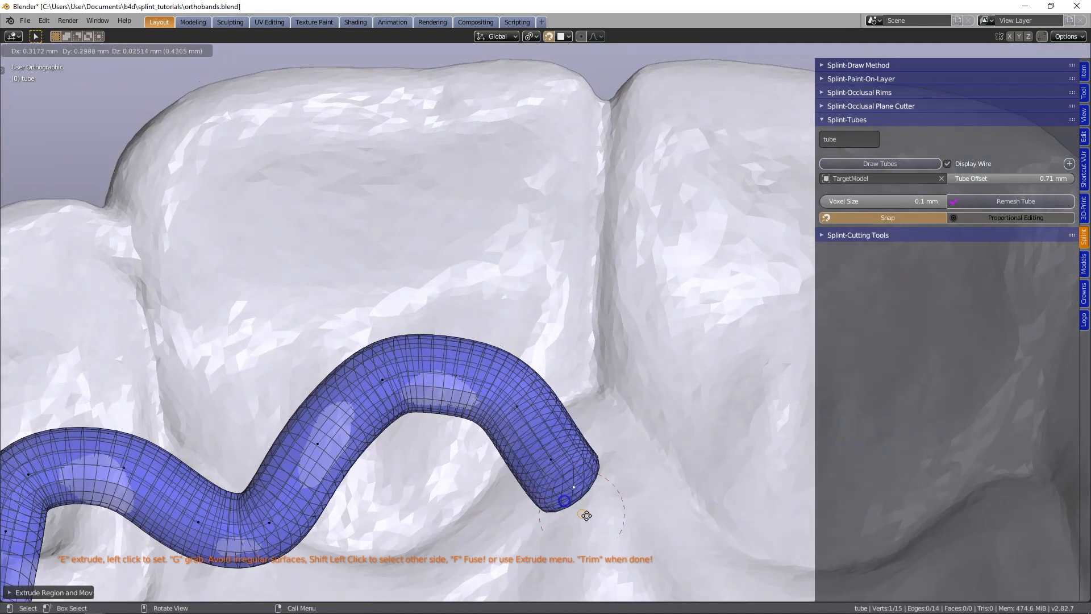
click(710, 436)
Extrude the tube in three segments over the second central incisor and down toward the next lateral incisor
shift+middle_drag(743, 395, 523, 353)
scroll(393, 332, up, 2)
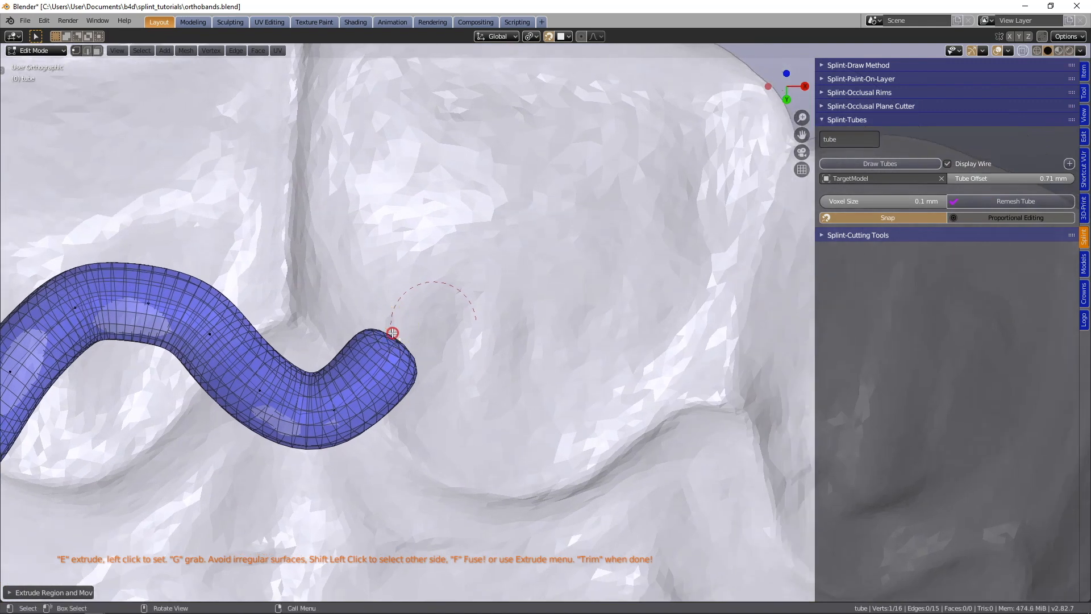
scroll(393, 332, down, 2)
key(e)
click(481, 296)
key(e)
click(552, 311)
key(e)
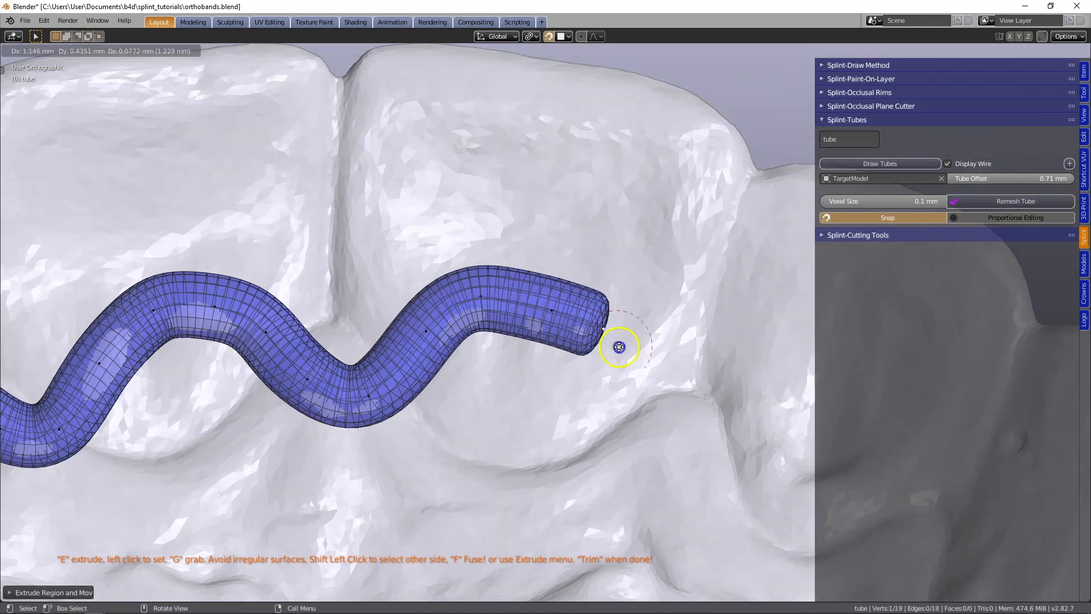
click(612, 444)
Extrude the tube in five segments through the gap and across the second lateral incisor's inner surface
shift+middle_drag(614, 446, 366, 371)
scroll(398, 378, up, 3)
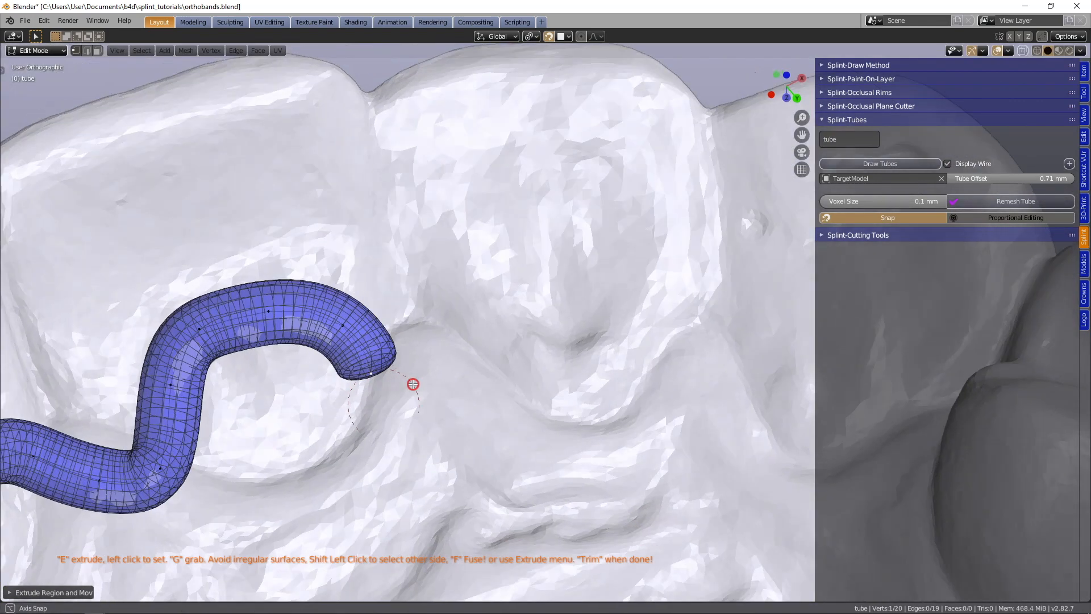
key(e)
click(449, 380)
key(e)
click(488, 342)
key(e)
click(532, 309)
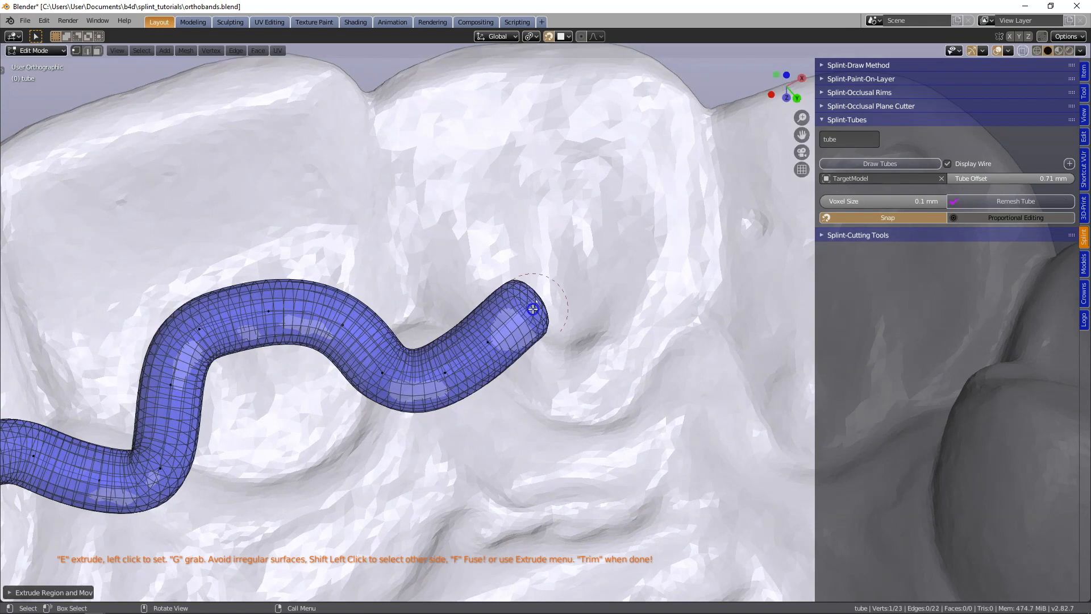
key(e)
click(617, 302)
key(e)
click(664, 303)
Extrude the tube in five segments down past the second lateral incisor and across the opposite canine's inner surface
shift+middle_drag(632, 296, 446, 315)
key(e)
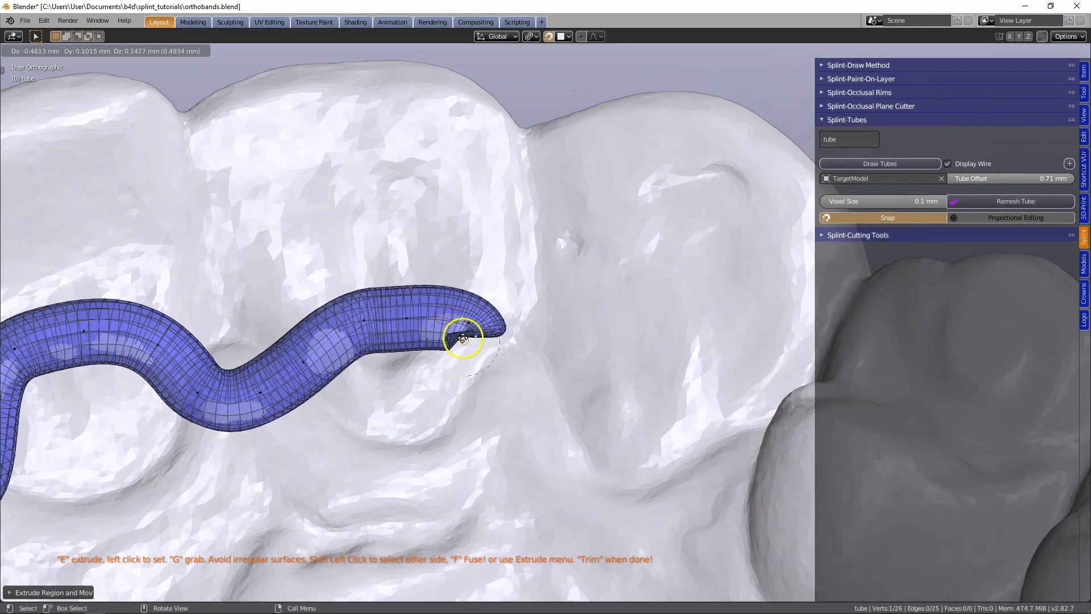
click(480, 410)
key(e)
click(526, 444)
key(e)
click(599, 348)
key(e)
click(666, 324)
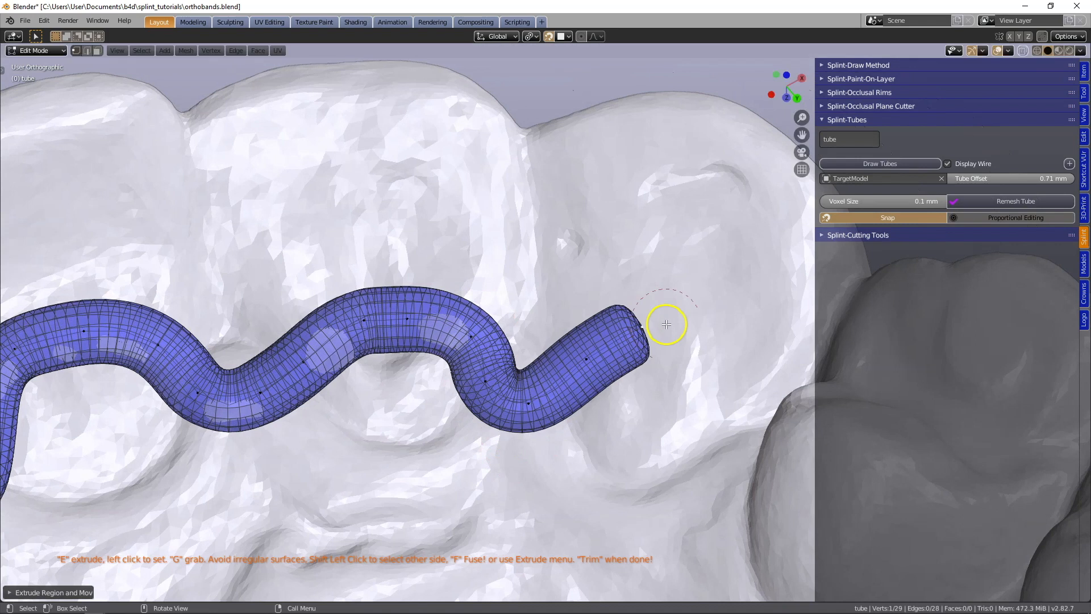
key(e)
click(760, 390)
Try moving the tube's control point between the central incisors close against its neighbouring point
middle_drag(519, 298, 519, 287)
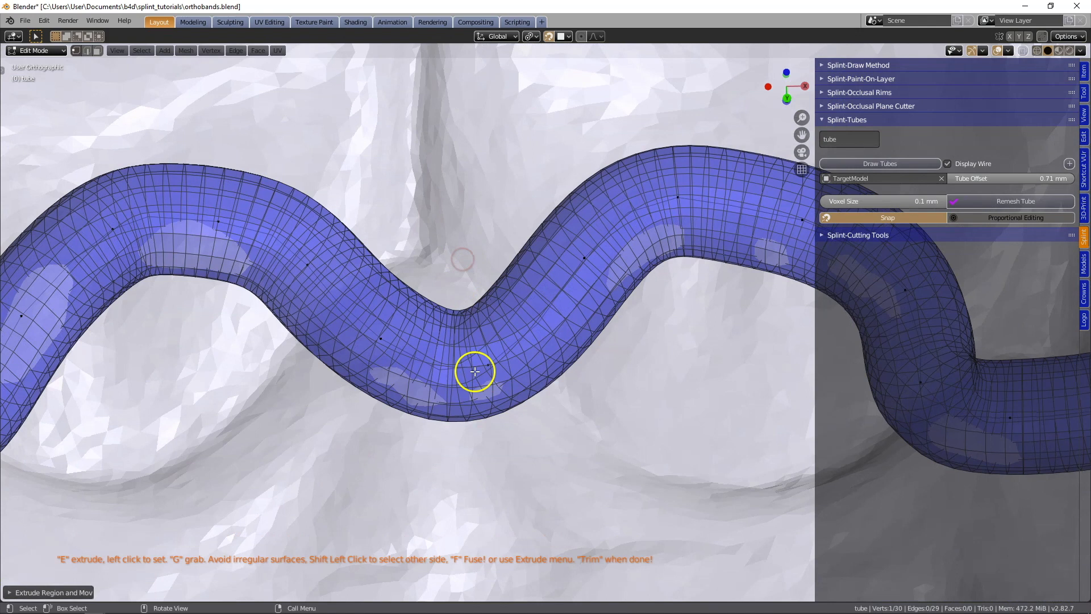
click(493, 365)
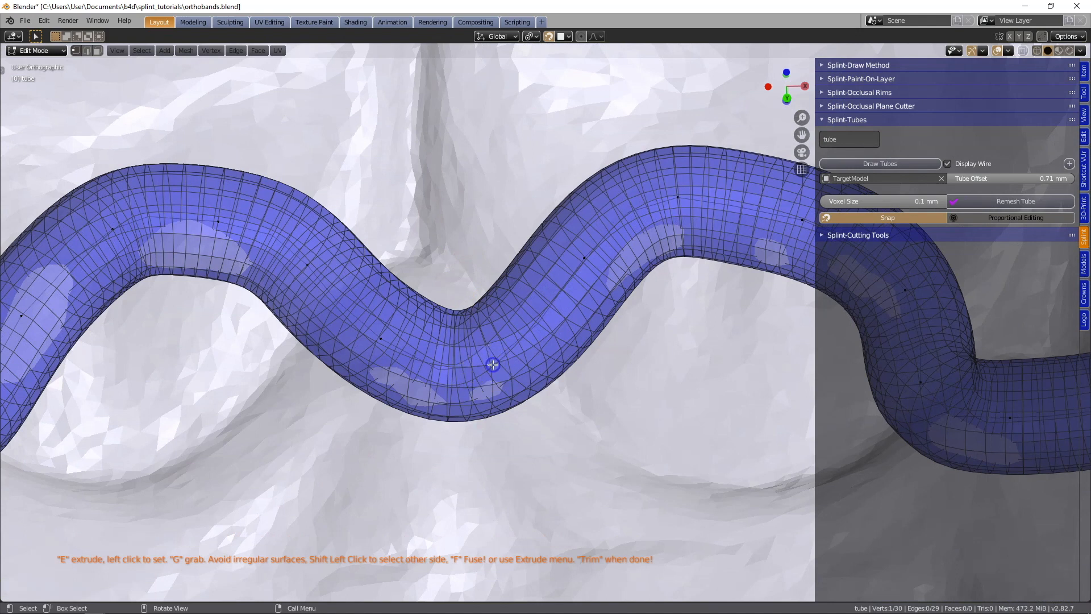
drag(493, 364, 309, 364)
scroll(308, 364, up, 3)
scroll(308, 365, up, 2)
shift+middle_drag(308, 364, 614, 432)
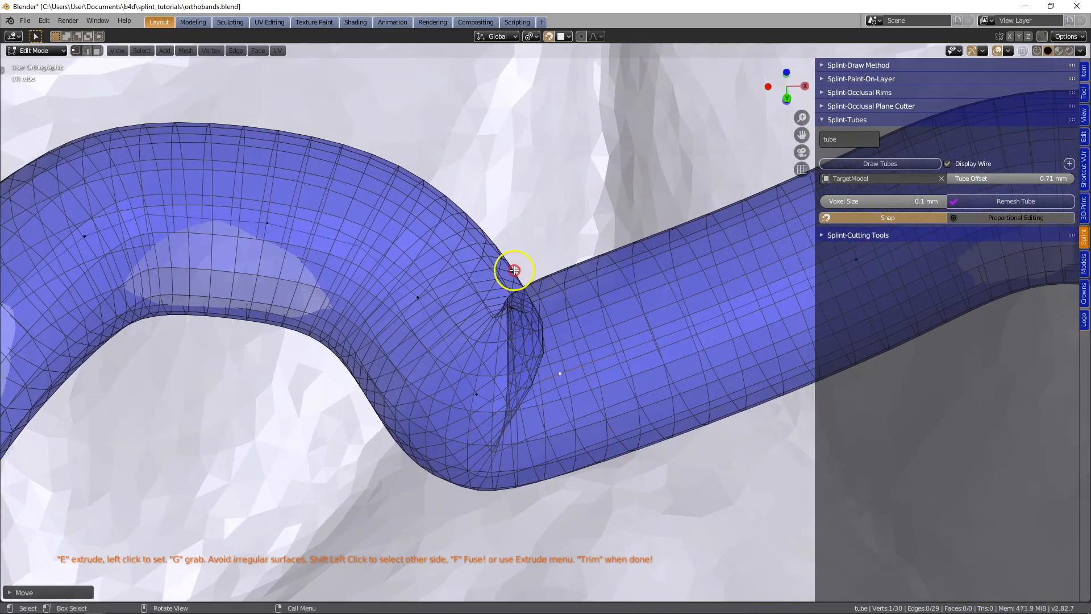
middle_drag(559, 353, 563, 353)
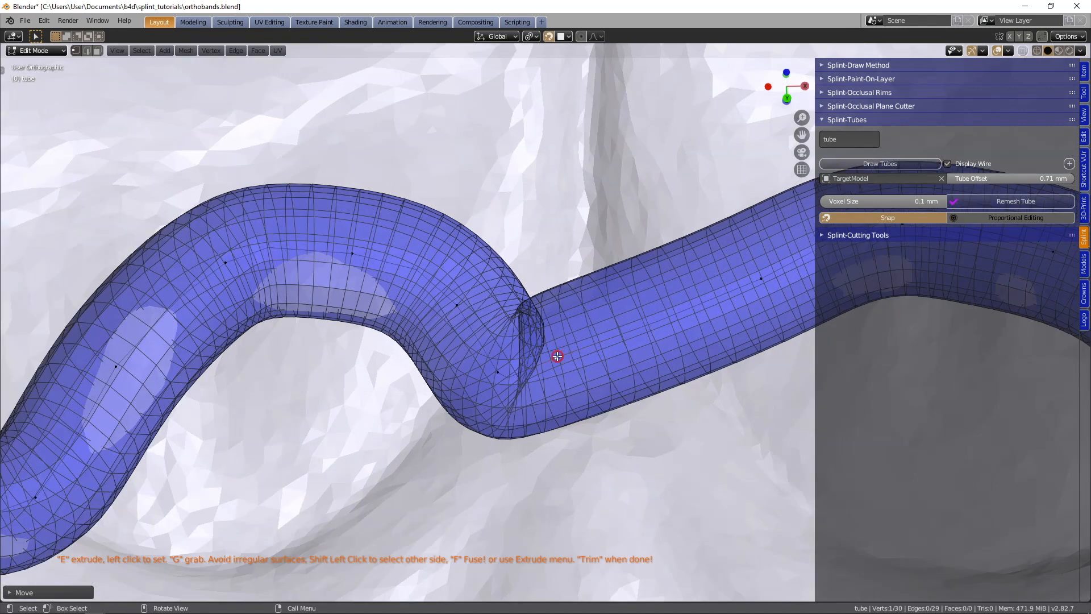
Move the control point between the central incisors about 1.8 mm away from its neighbour to smooth the bend
key(g)
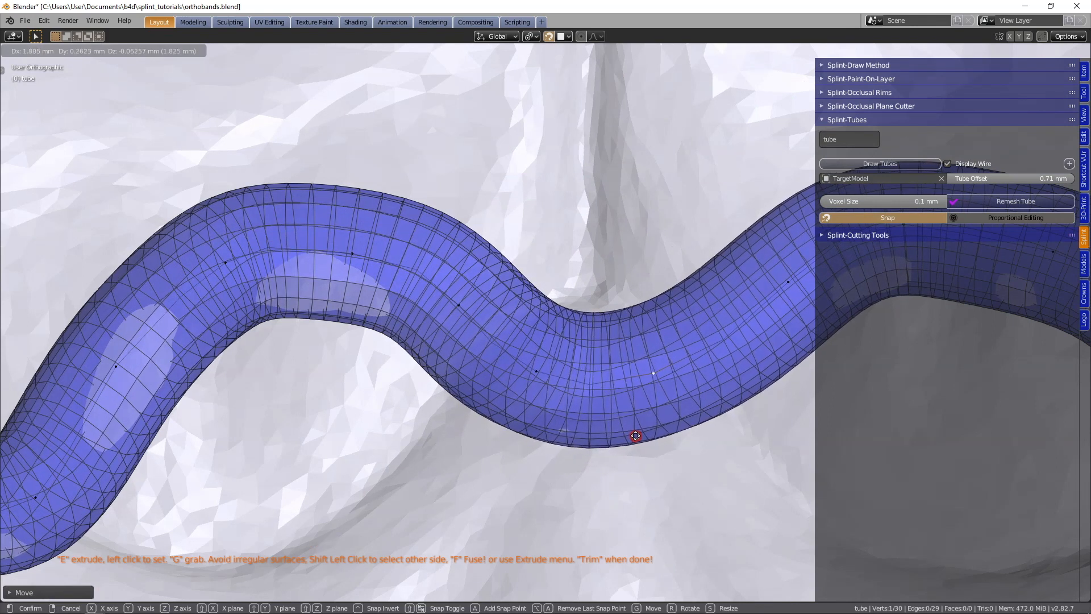
click(636, 435)
scroll(621, 390, down, 8)
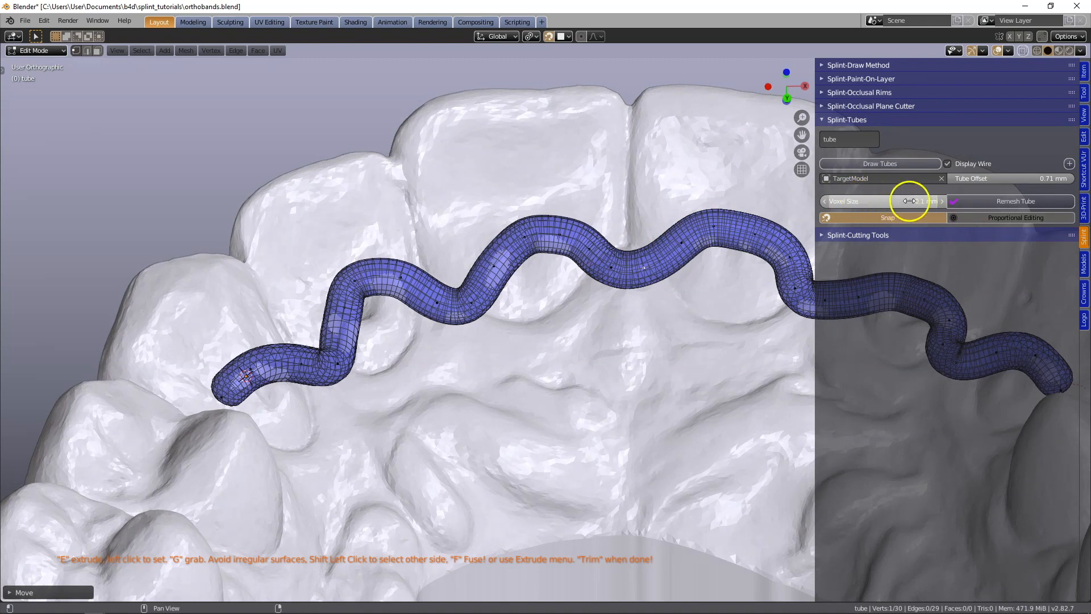
Remesh the finished tube and turn off its wire display
click(1017, 202)
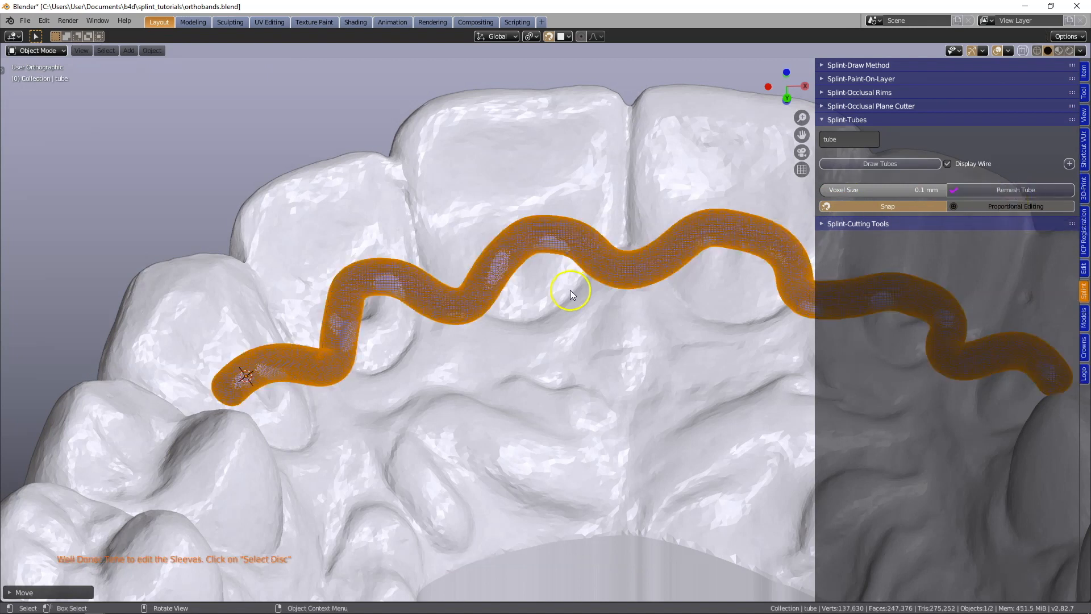
click(948, 163)
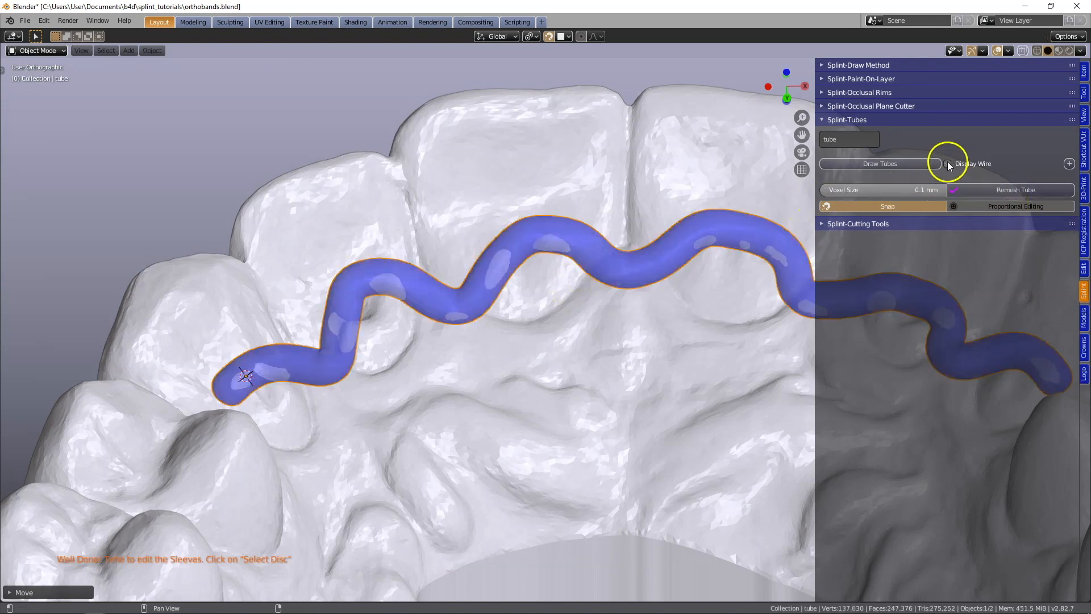
Unhide the green bonding pads and inspect them together with the tube on the front teeth
scroll(488, 363, down, 2)
middle_drag(489, 364, 535, 355)
key(alt+h)
middle_drag(497, 287, 479, 308)
shift+middle_drag(547, 322, 579, 259)
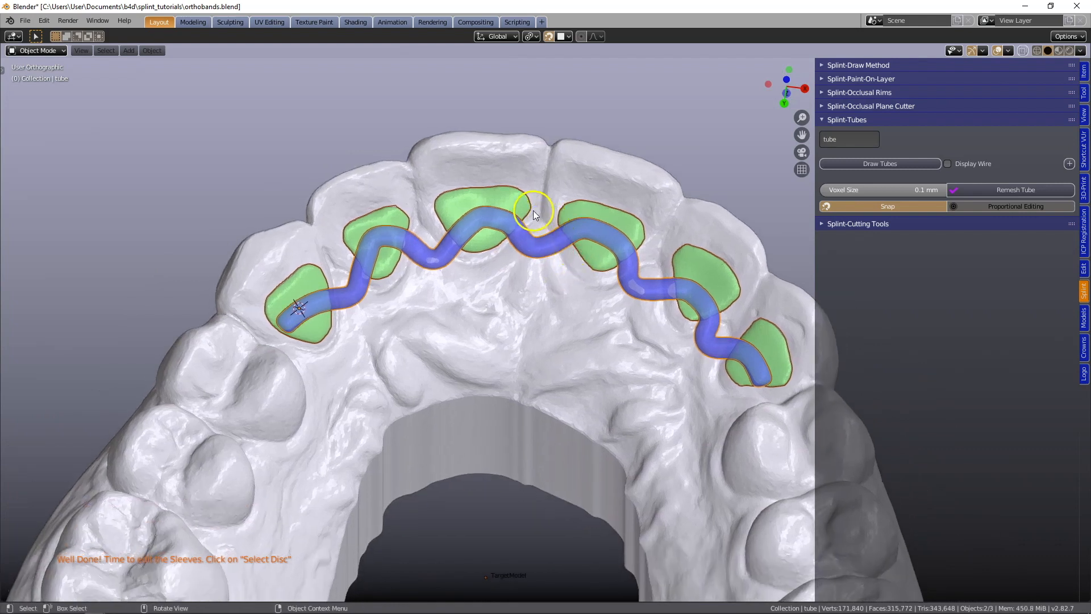
mouse_move(533, 210)
middle_down()
mouse_move(531, 176)
mouse_move(535, 194)
middle_up()
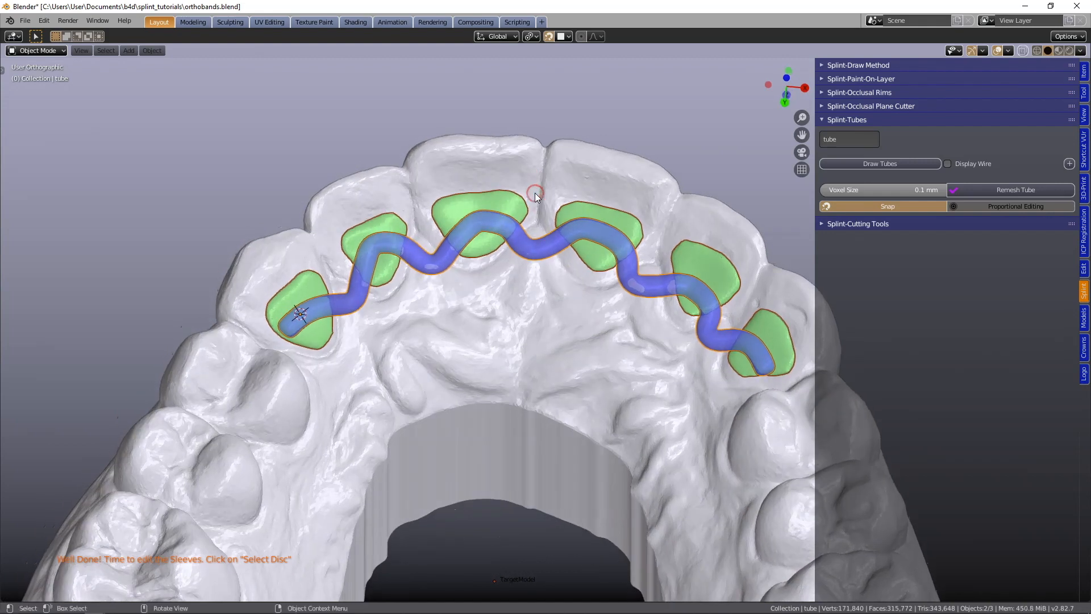